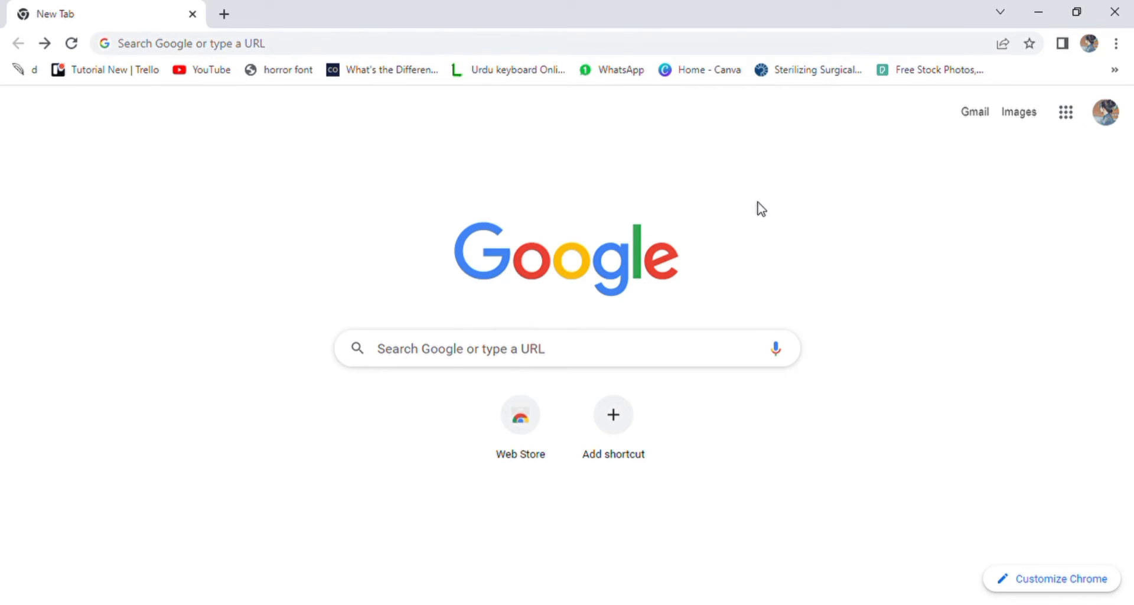
Search Google for 'peopleperhour' from the Chrome address bar.
{"action": "left_click", "coordinate": [289, 53]}
{"action": "type", "text": "pepo"}
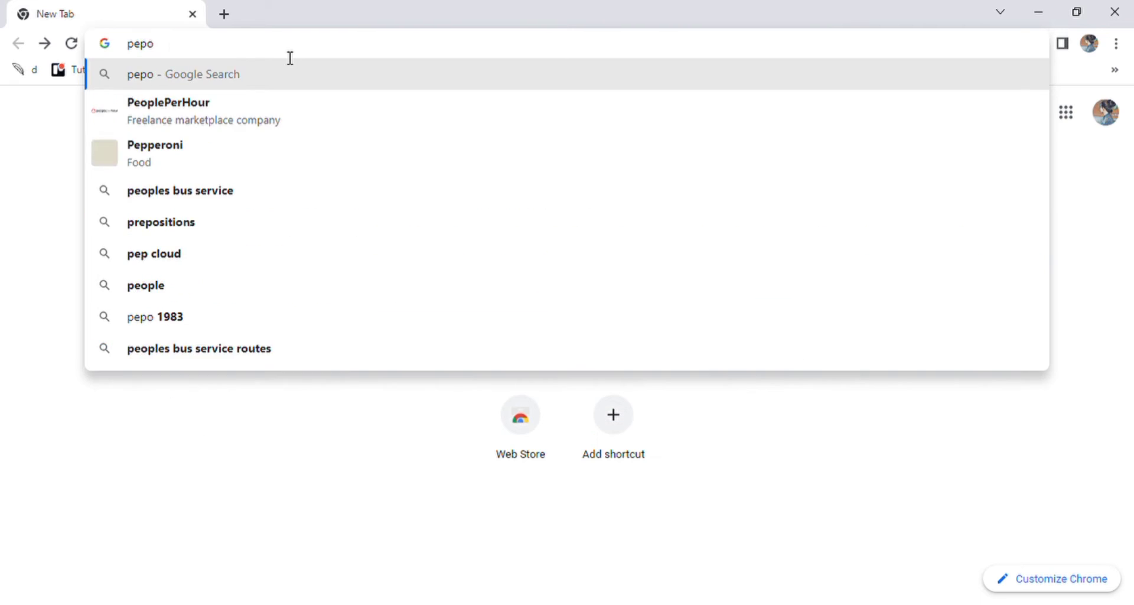
{"action": "type", "text": "leperhou"}
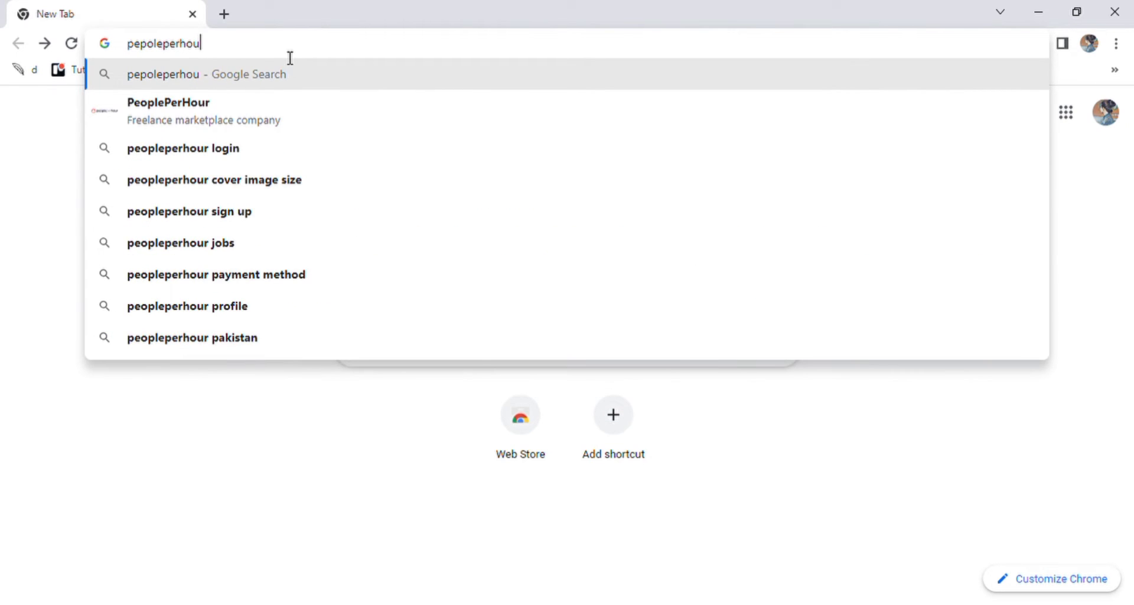
{"action": "type", "text": "r"}
{"action": "key", "text": "Return"}
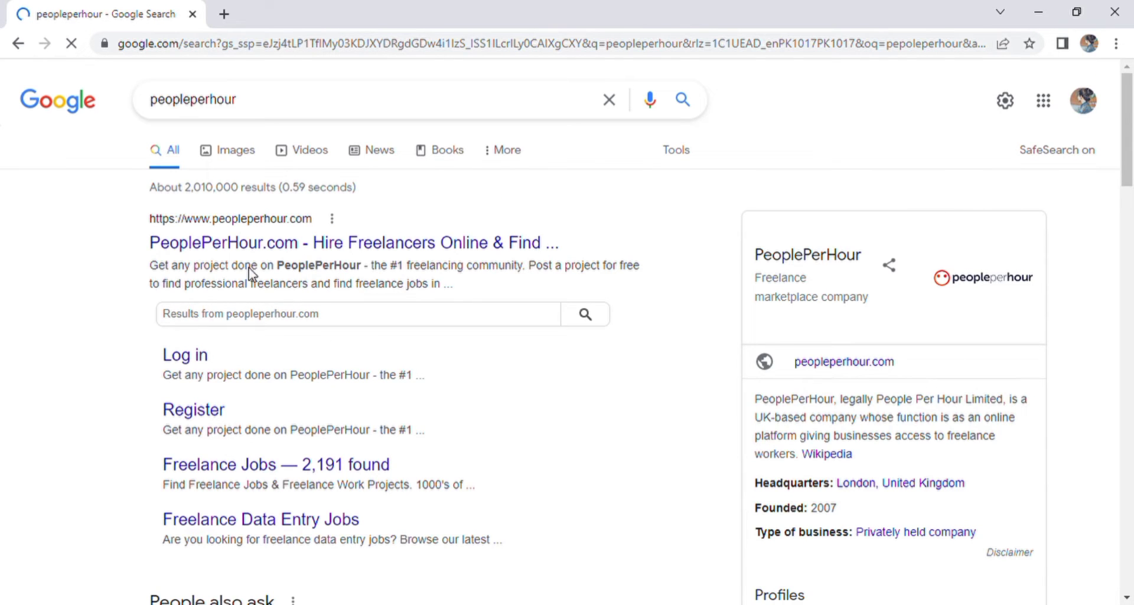
Open the top result, 'PeoplePerHour.com - Hire Freelancers Online'.
{"action": "left_click", "coordinate": [313, 250]}
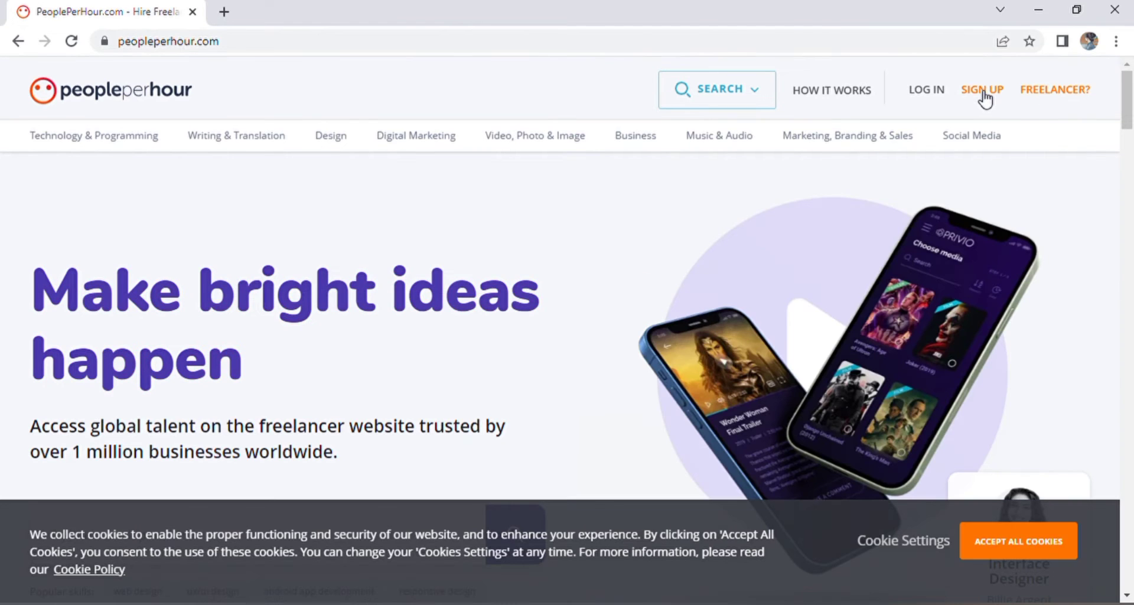
Go to Sign Up and choose 'I want to work as a freelancer'.
{"action": "left_click", "coordinate": [982, 92]}
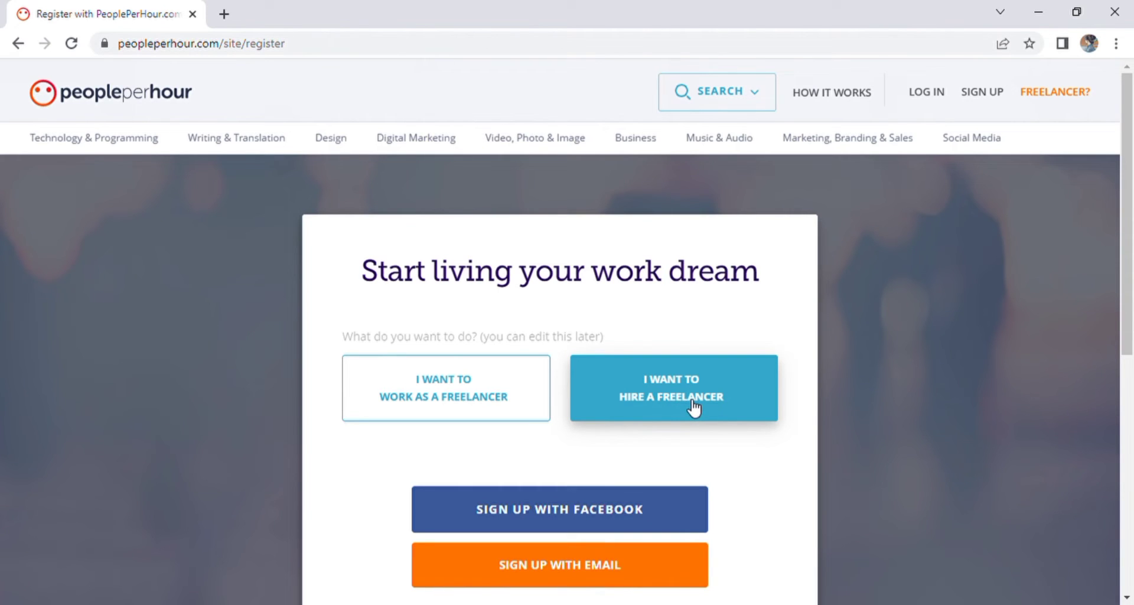
{"action": "left_click", "coordinate": [465, 414]}
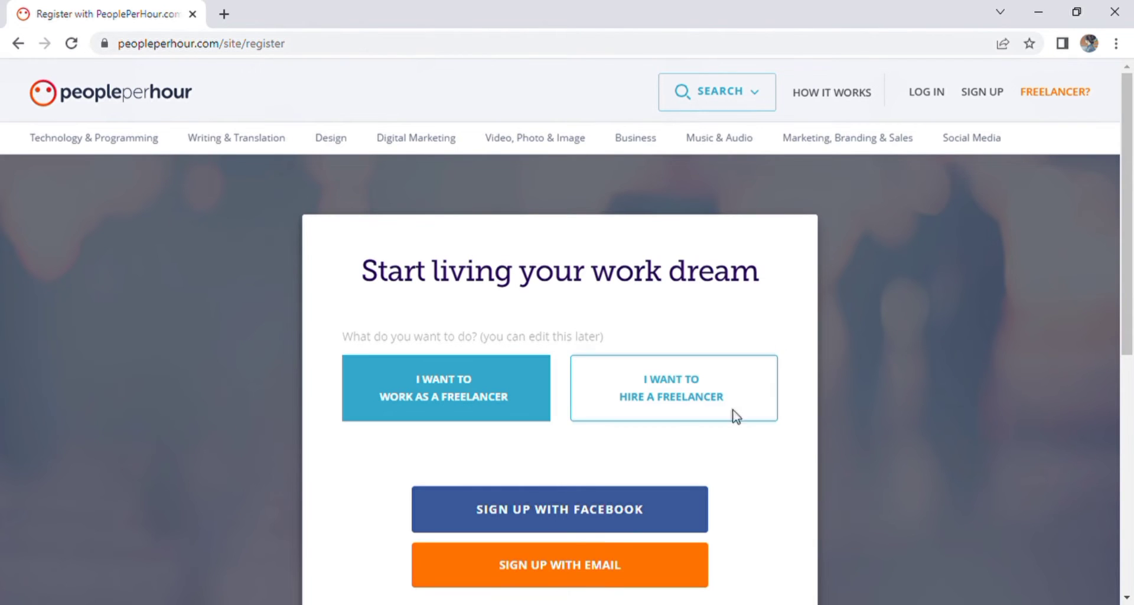
{"action": "left_click_drag", "start_coordinate": [1132, 197], "coordinate": [1131, 319]}
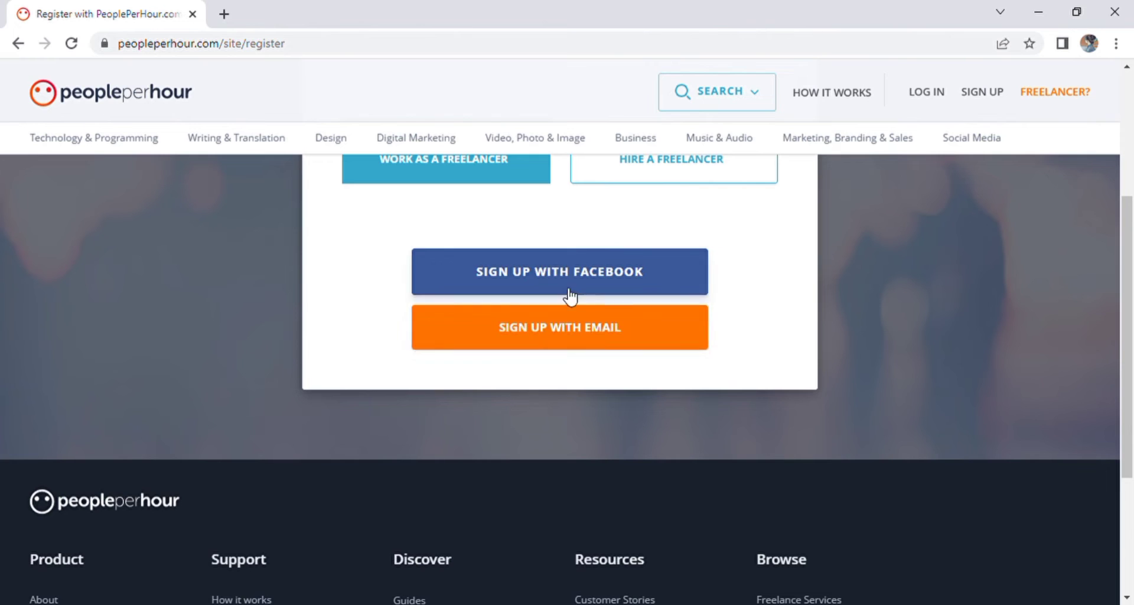
Sign up by email with first name, last name, email address and password, then submit.
{"action": "left_click", "coordinate": [549, 343]}
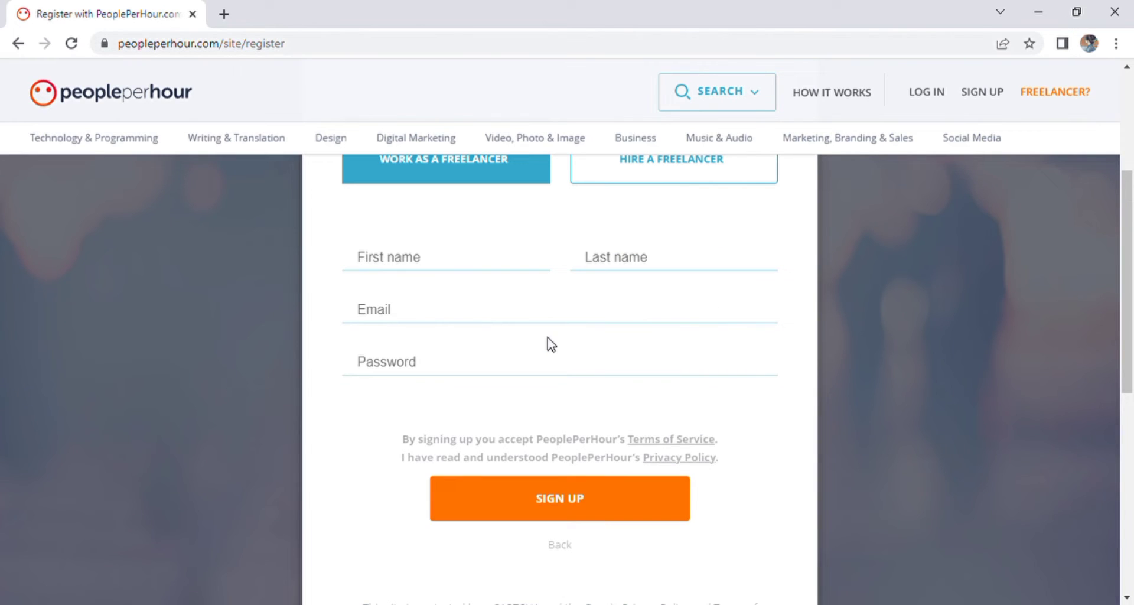
{"action": "left_click", "coordinate": [548, 344]}
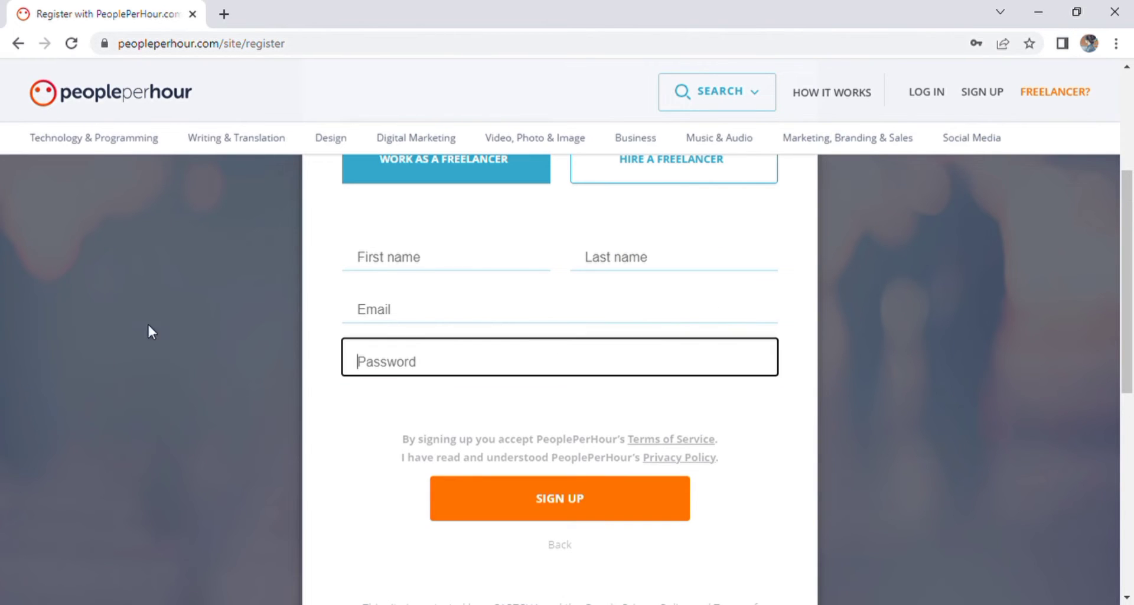
{"action": "left_click", "coordinate": [181, 271]}
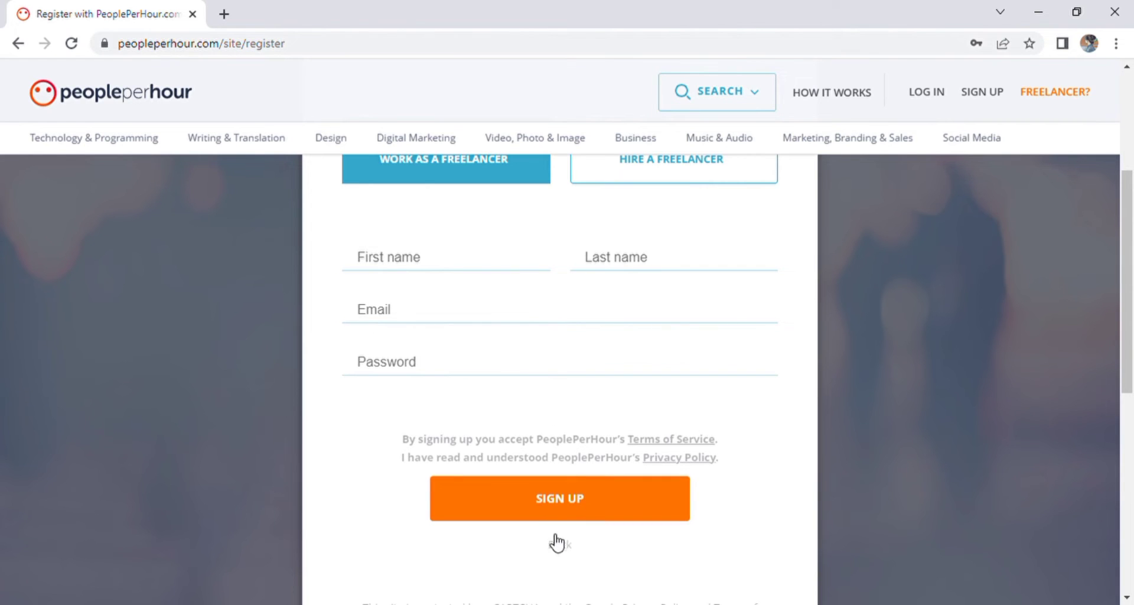
{"action": "scroll", "coordinate": [761, 354], "scroll_direction": "down", "scroll_amount": 3}
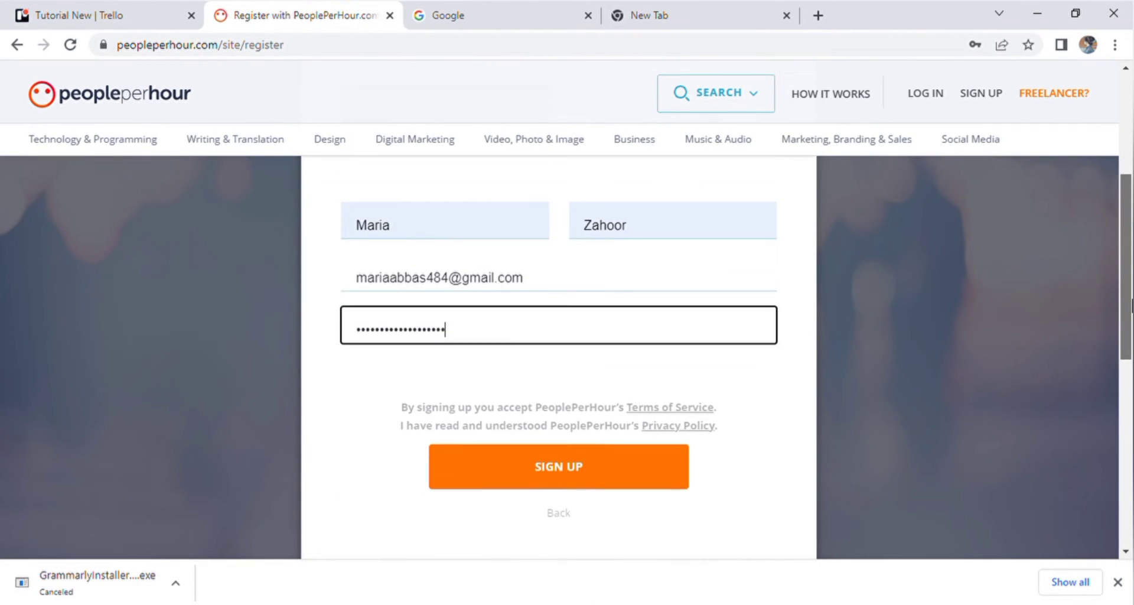
{"action": "left_click", "coordinate": [628, 436]}
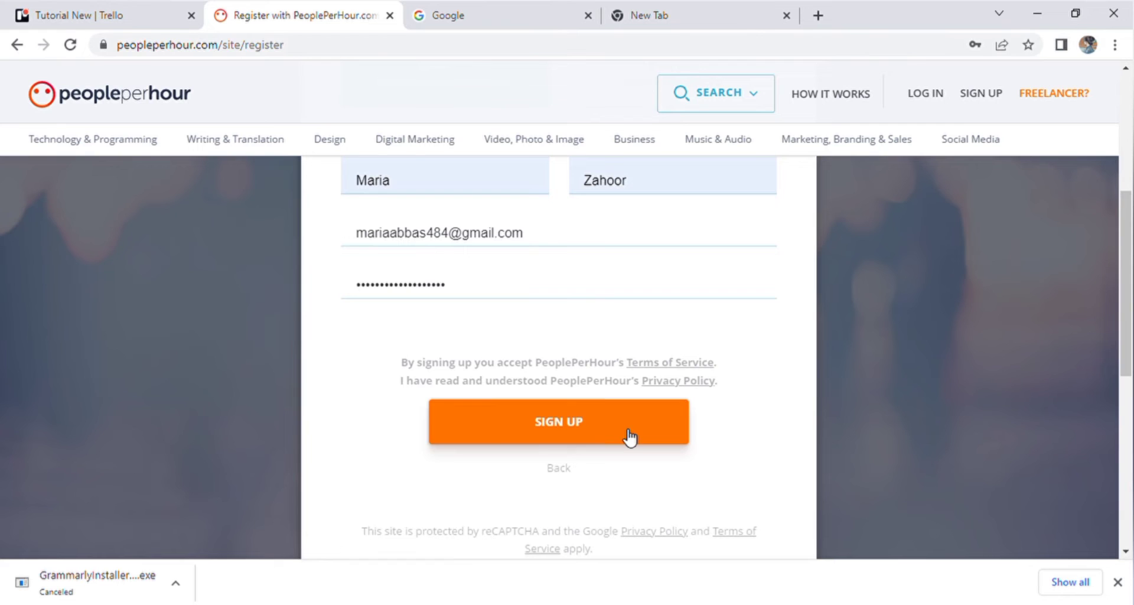
{"action": "left_click", "coordinate": [628, 436]}
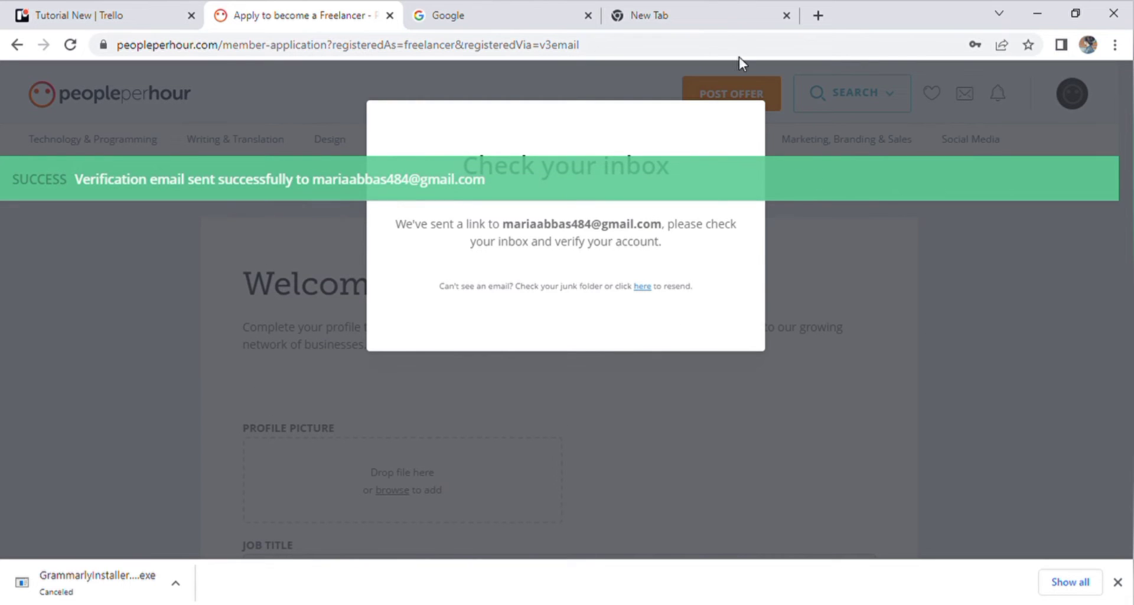
Switch to the Gmail tab to find the PeoplePerHour verification email.
{"action": "left_click", "coordinate": [534, 2]}
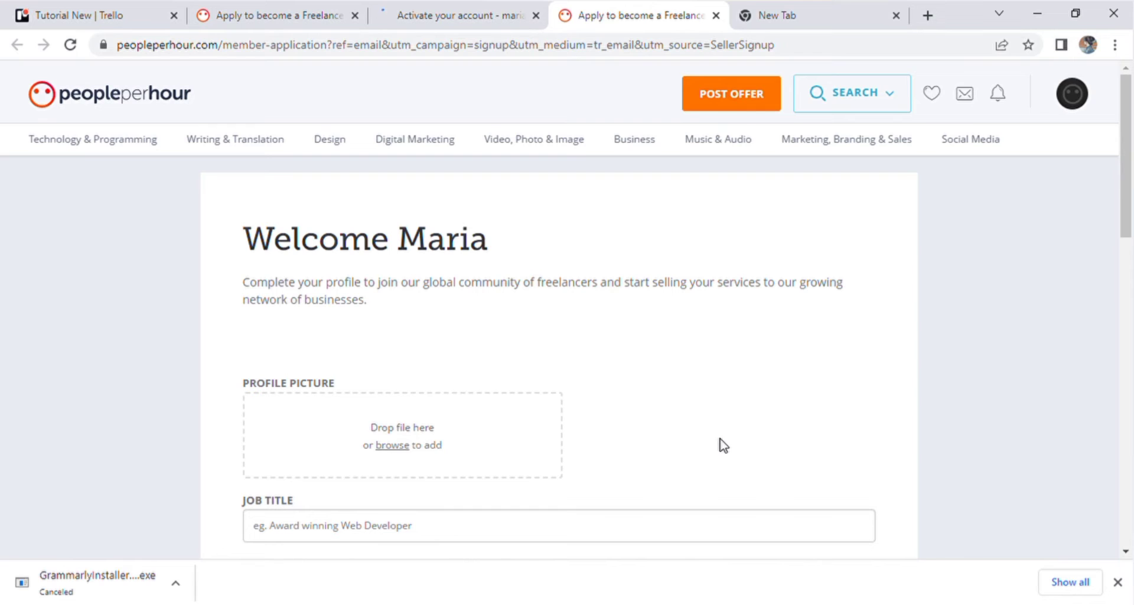
Upload a profile picture and begin entering the job title 'expert Game develper'.
{"action": "left_click", "coordinate": [393, 447]}
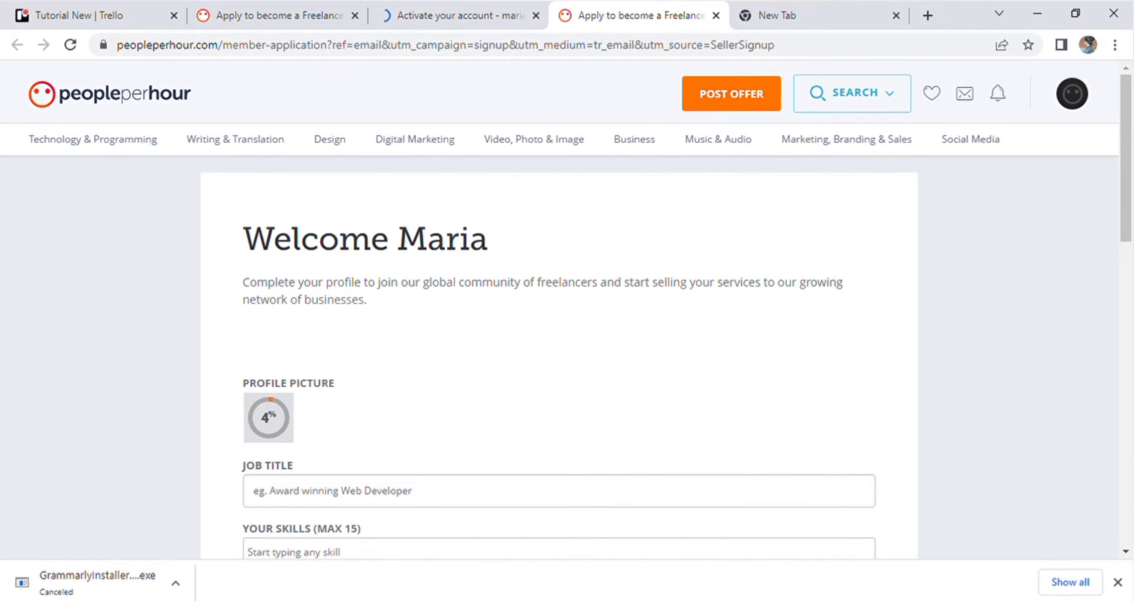
{"action": "left_click", "coordinate": [438, 495]}
{"action": "type", "text": "expert Game develper"}
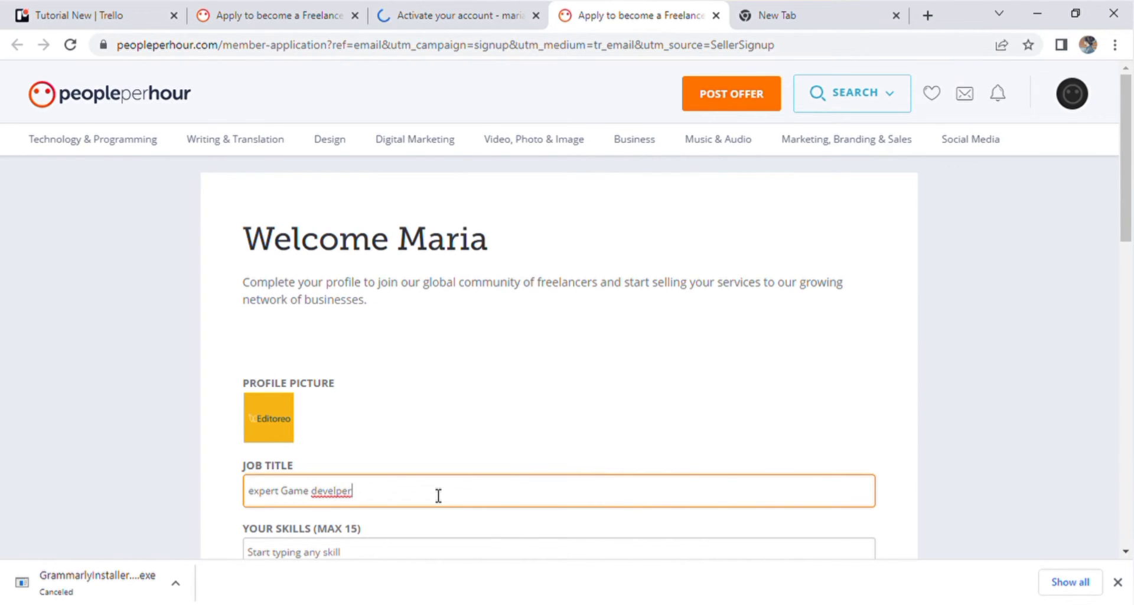
Correct the title to 'expert Game developer' and add game development and iPhone UI design skills.
{"action": "type", "text": "o"}
{"action": "left_click", "coordinate": [379, 500]}
{"action": "scroll", "coordinate": [567, 307], "scroll_direction": "down", "scroll_amount": 4}
{"action": "left_click", "coordinate": [565, 304]}
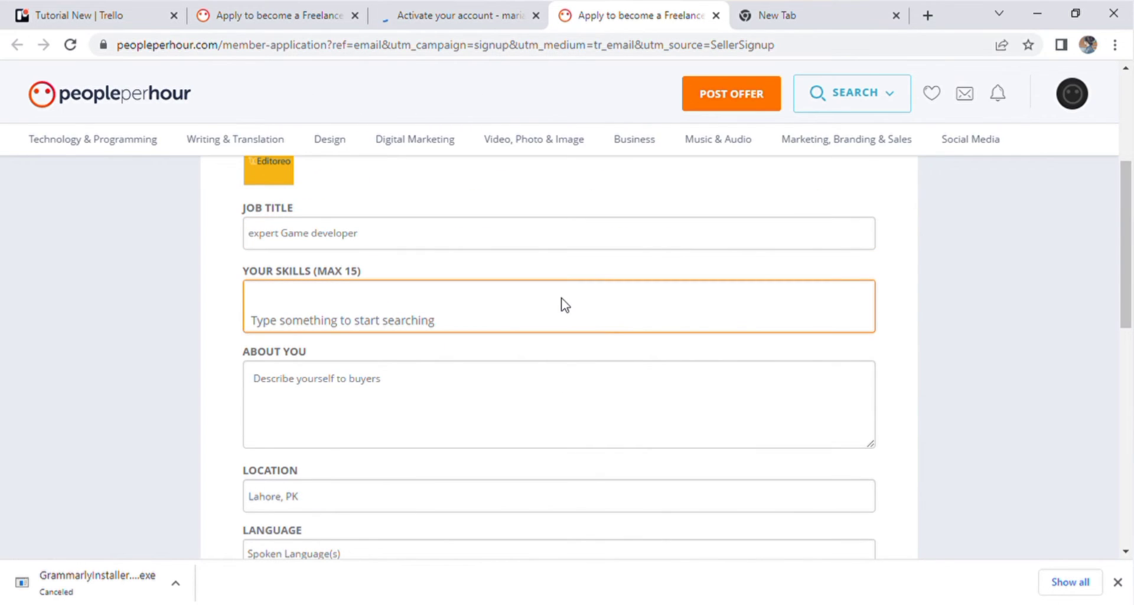
{"action": "type", "text": "gam"}
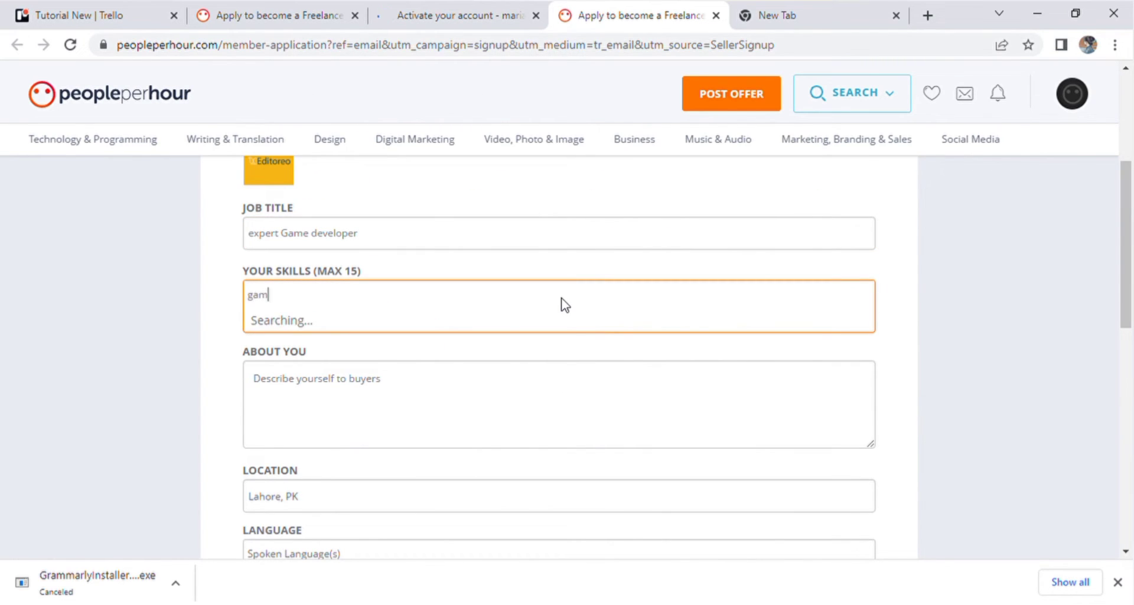
{"action": "type", "text": "e"}
{"action": "left_click", "coordinate": [516, 345]}
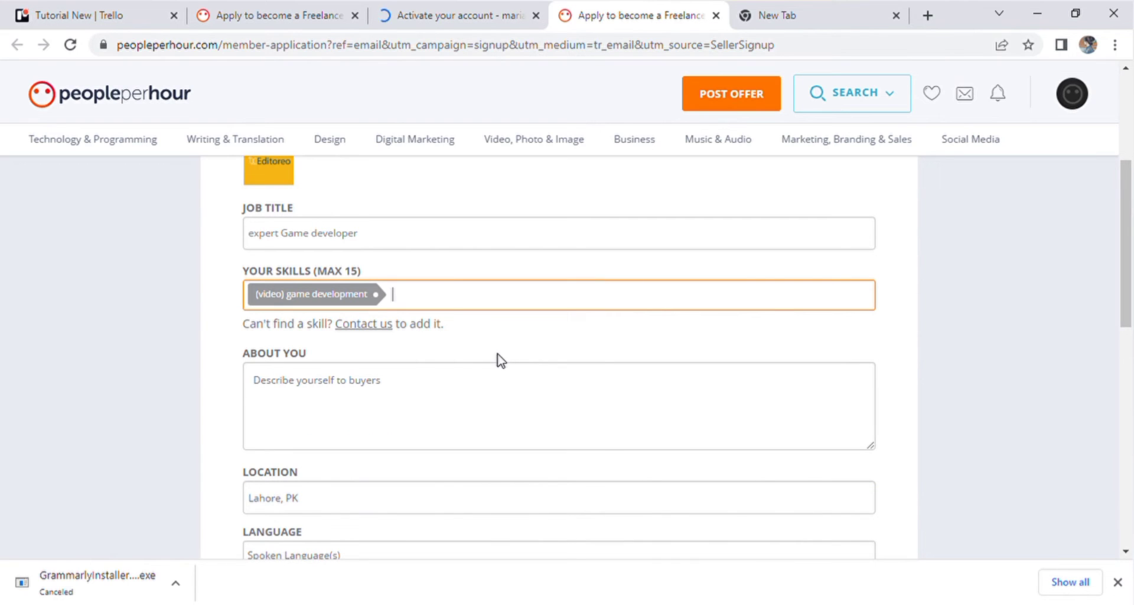
{"action": "type", "text": "iphone"}
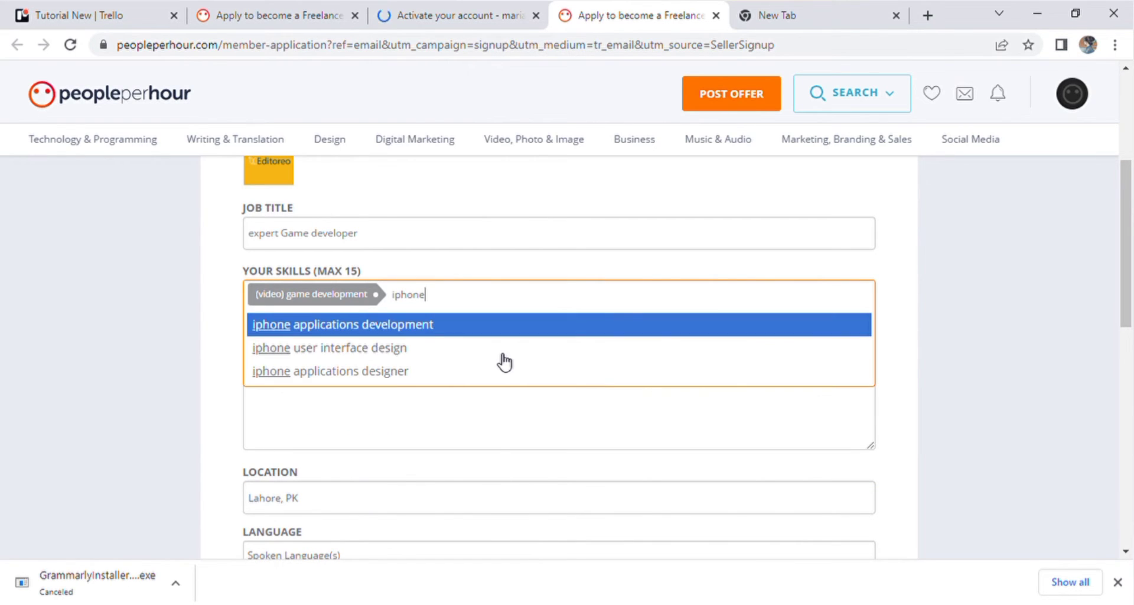
{"action": "left_click", "coordinate": [452, 352]}
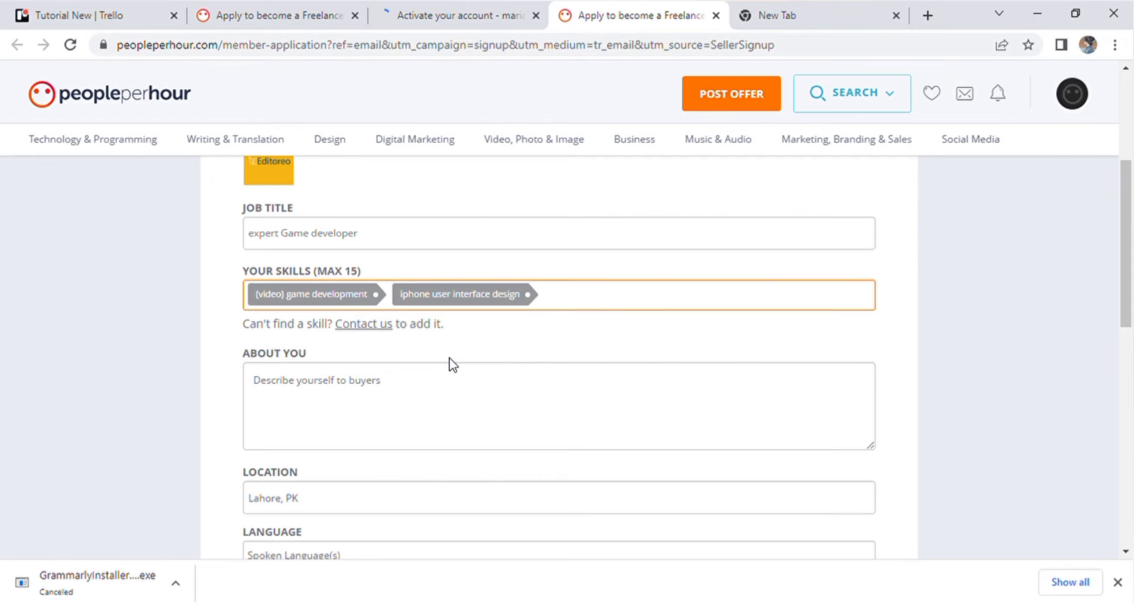
Add iphone applications development as a third skill.
{"action": "left_click", "coordinate": [563, 301]}
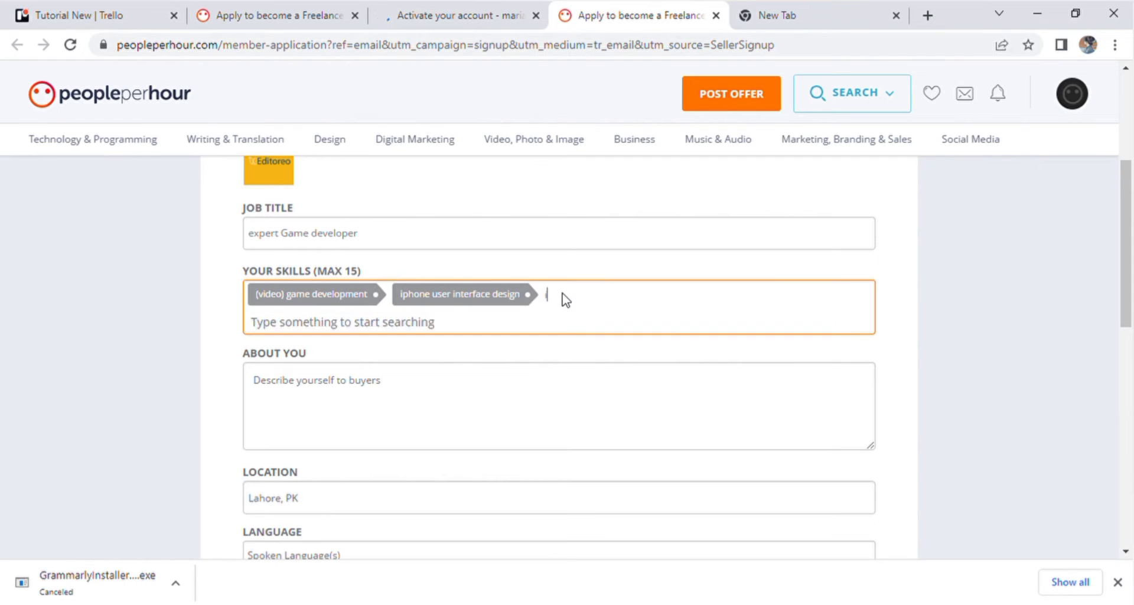
{"action": "type", "text": "iphonea"}
{"action": "key", "text": "BackSpace"}
{"action": "key", "text": "BackSpace"}
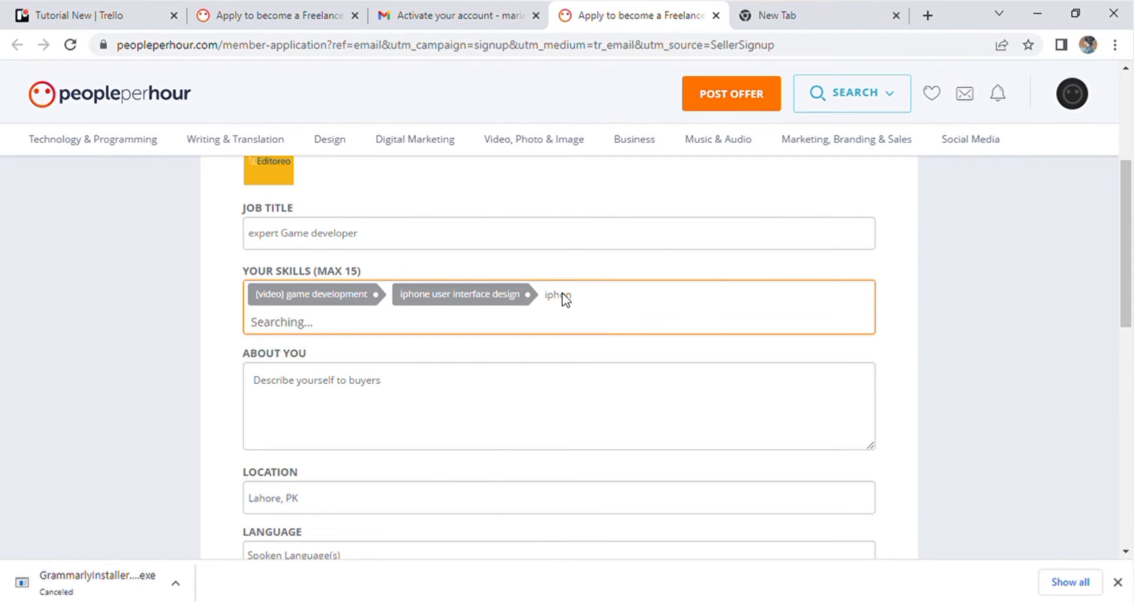
{"action": "type", "text": "pplicat"}
{"action": "type", "text": "ion"}
{"action": "left_click", "coordinate": [522, 333]}
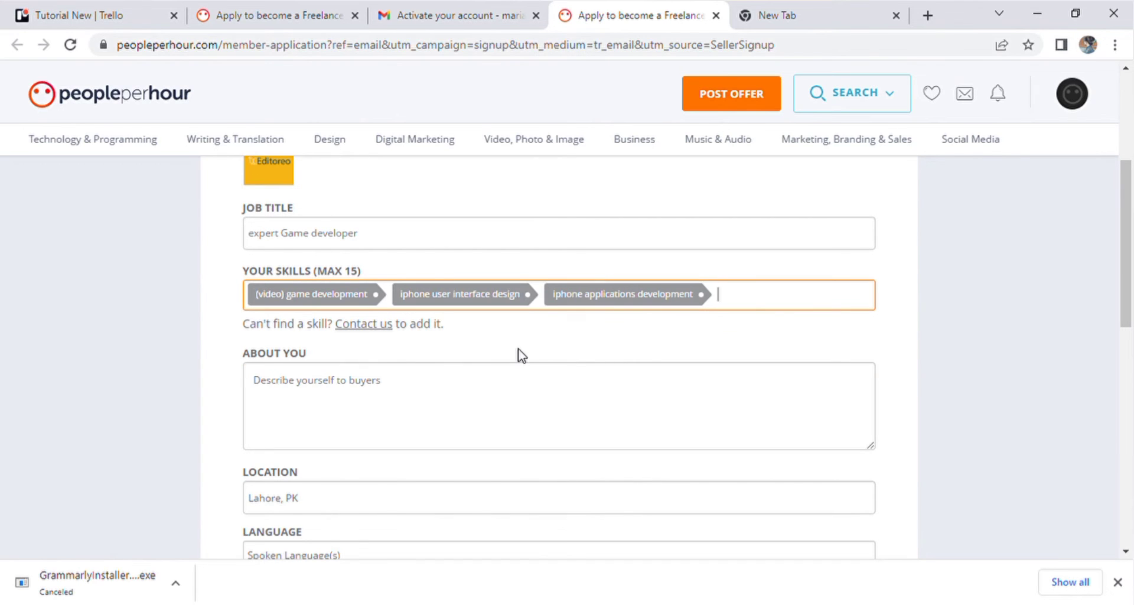
Write the About You bio 'ctreat and Development Mobile friendly software'.
{"action": "left_click", "coordinate": [359, 384]}
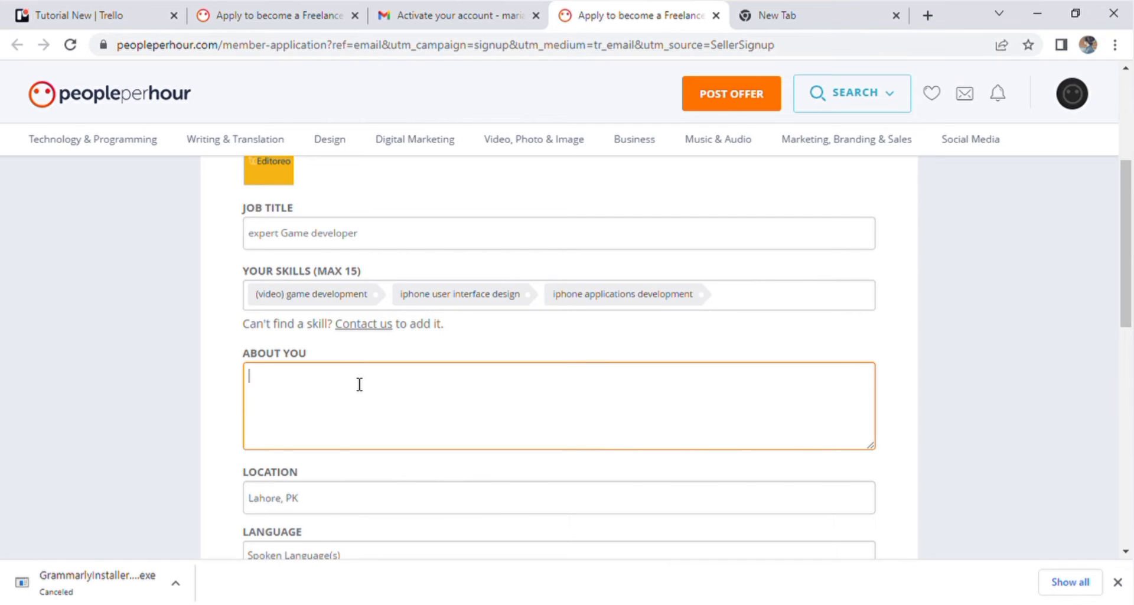
{"action": "type", "text": "Ictreate"}
{"action": "type", "text": " and Development Mobile"}
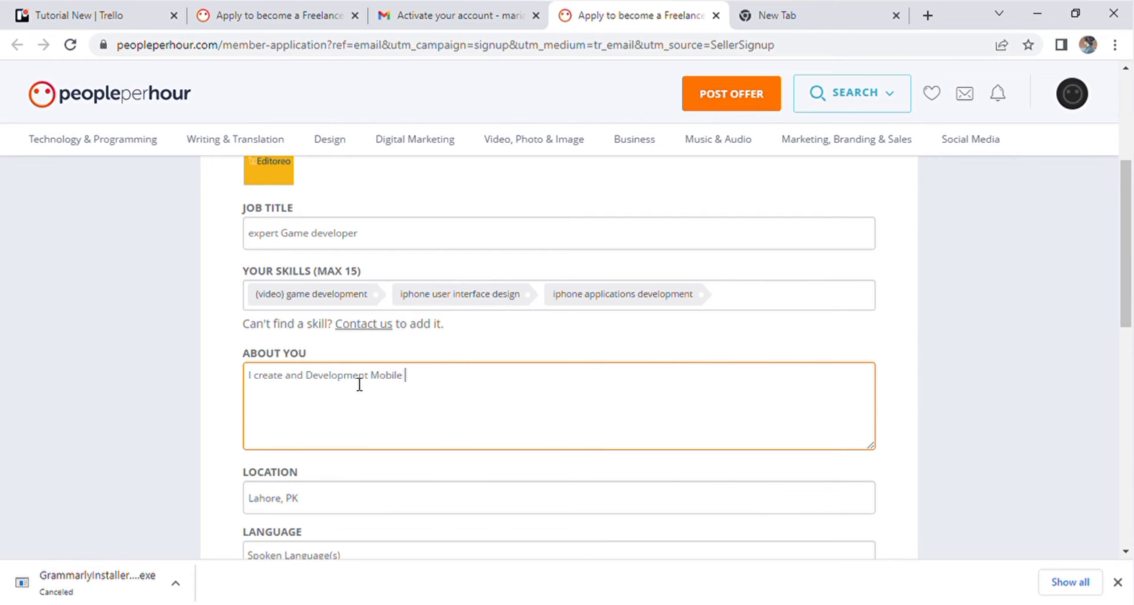
{"action": "type", "text": " friendly software"}
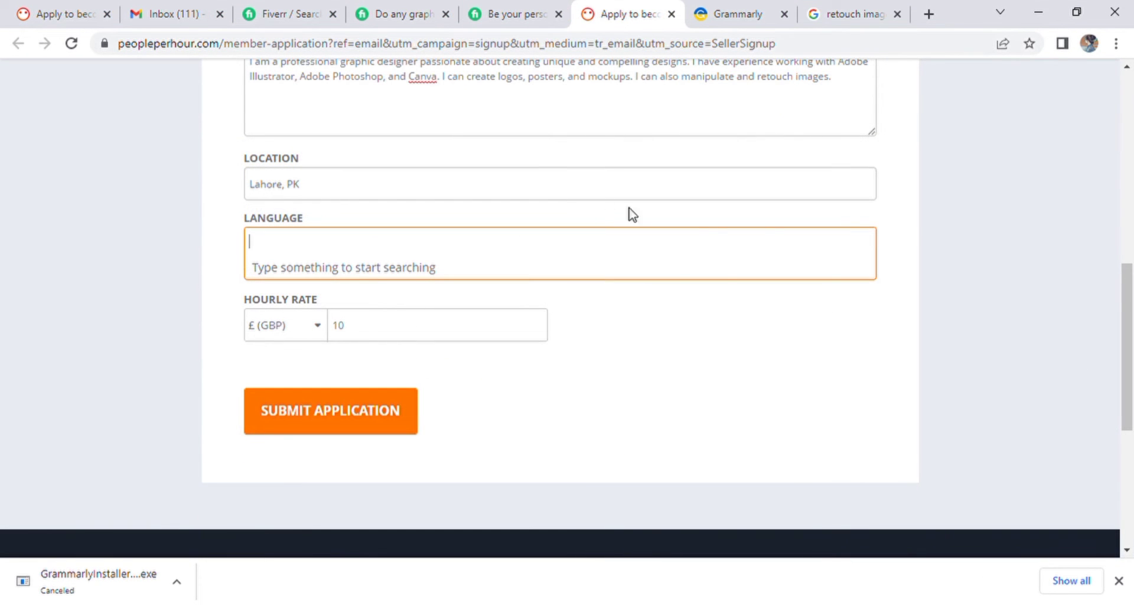
{"action": "left_click_drag", "start_coordinate": [1126, 321], "coordinate": [1113, 221]}
{"action": "scroll", "coordinate": [1113, 221], "scroll_direction": "up", "scroll_amount": 1}
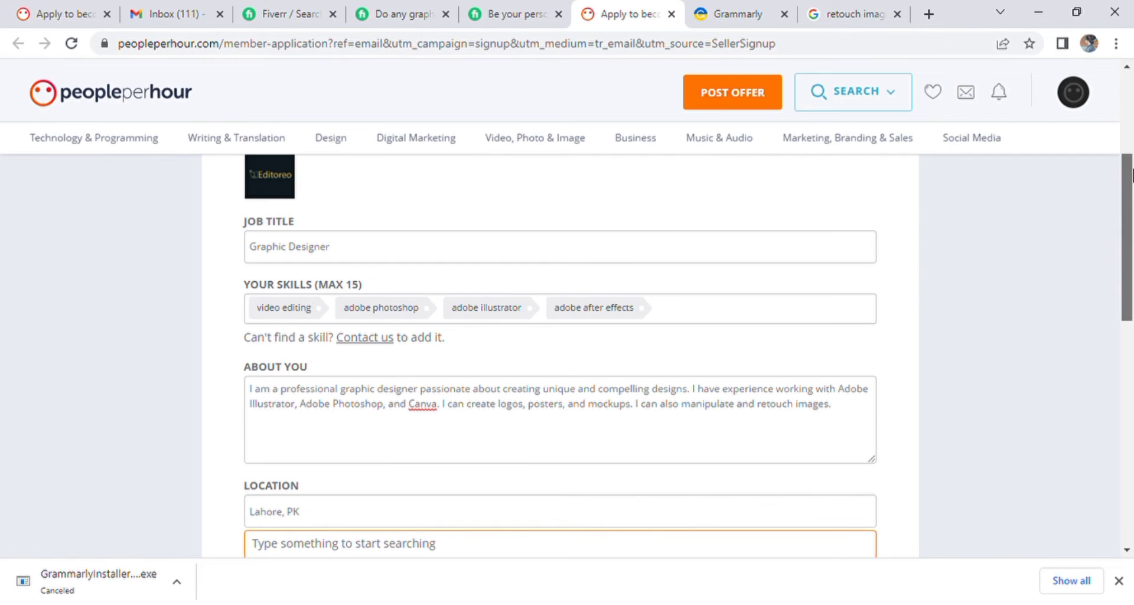
{"action": "left_click_drag", "start_coordinate": [1126, 248], "coordinate": [1126, 336]}
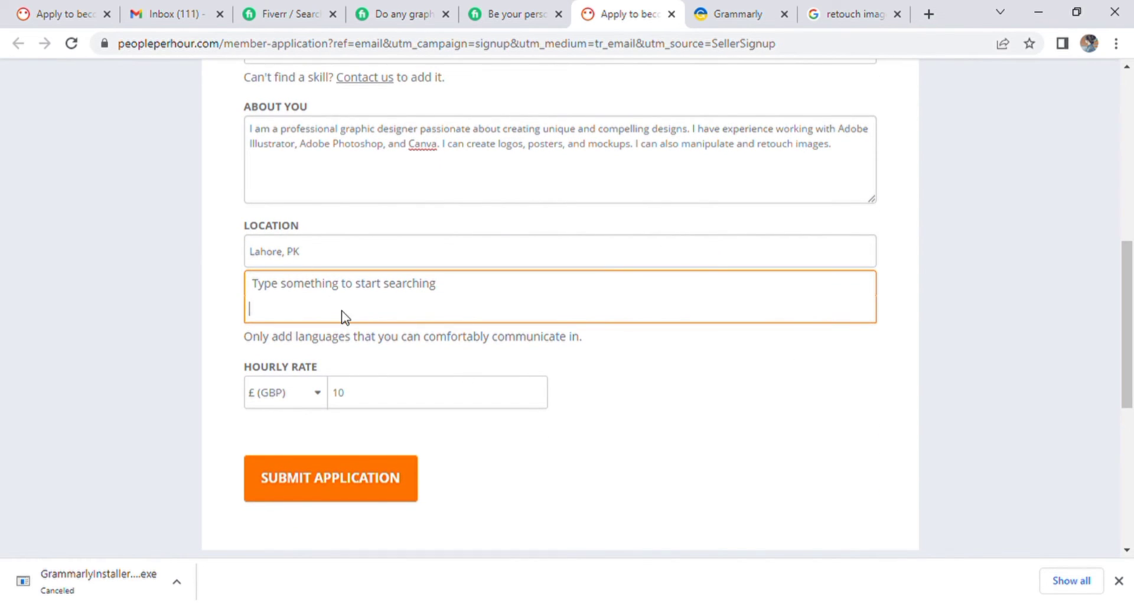
Add English and Urdu as spoken languages.
{"action": "type", "text": "EN"}
{"action": "key", "text": "Return"}
{"action": "type", "text": "Urdu"}
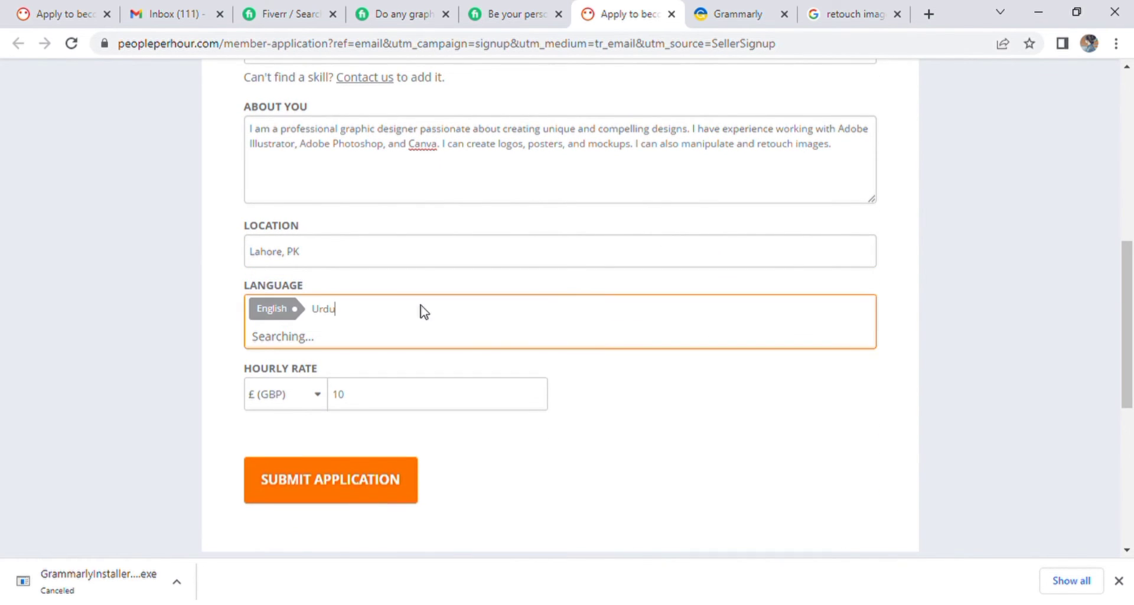
{"action": "key", "text": "Return"}
Submit the application with the free Basic processing option (up to 7 working days).
{"action": "left_click", "coordinate": [338, 496]}
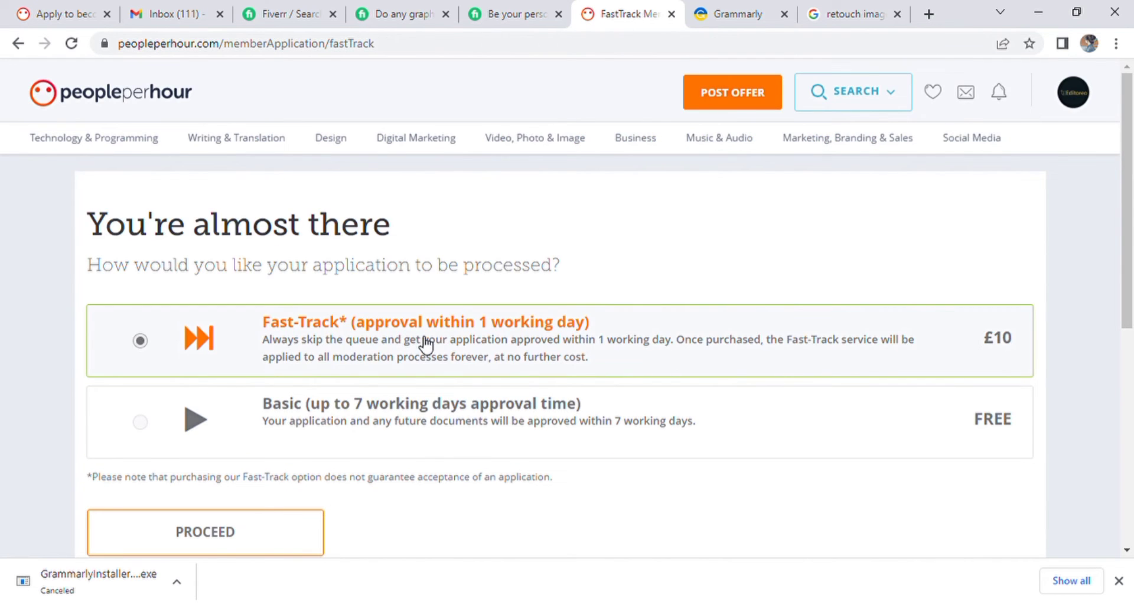
{"action": "left_click", "coordinate": [155, 430]}
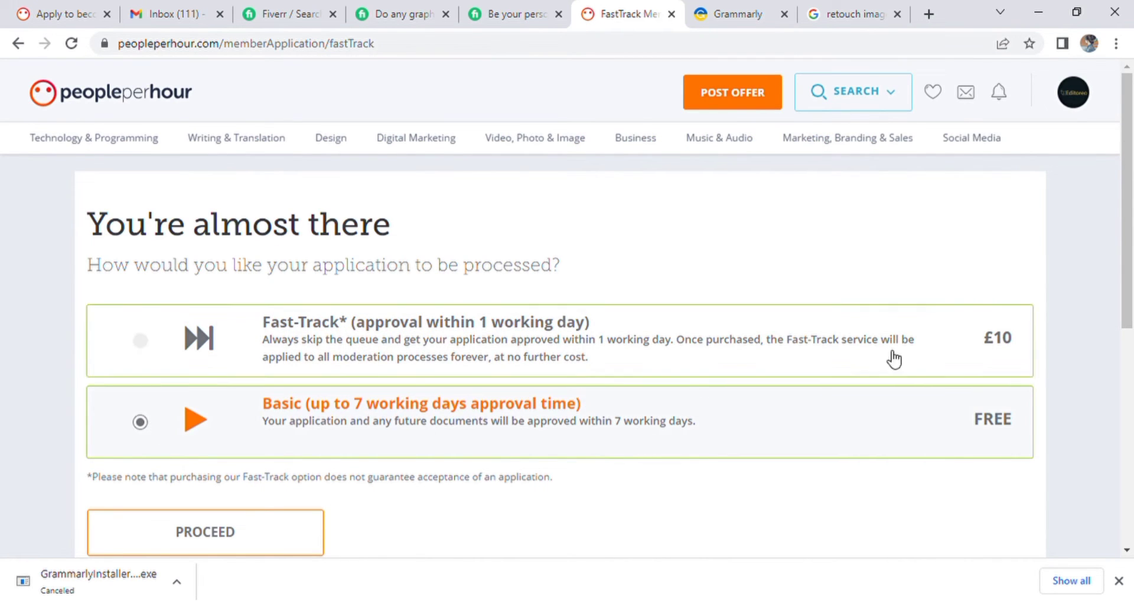
{"action": "scroll", "coordinate": [1131, 269], "scroll_direction": "down", "scroll_amount": 1}
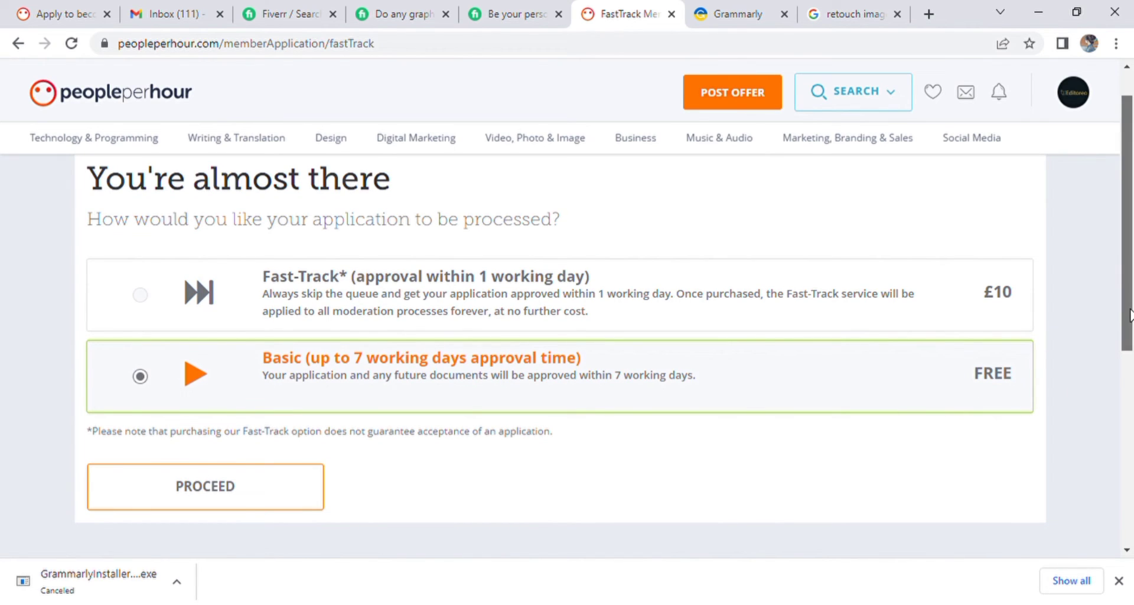
{"action": "scroll", "coordinate": [1129, 396], "scroll_direction": "down", "scroll_amount": 3}
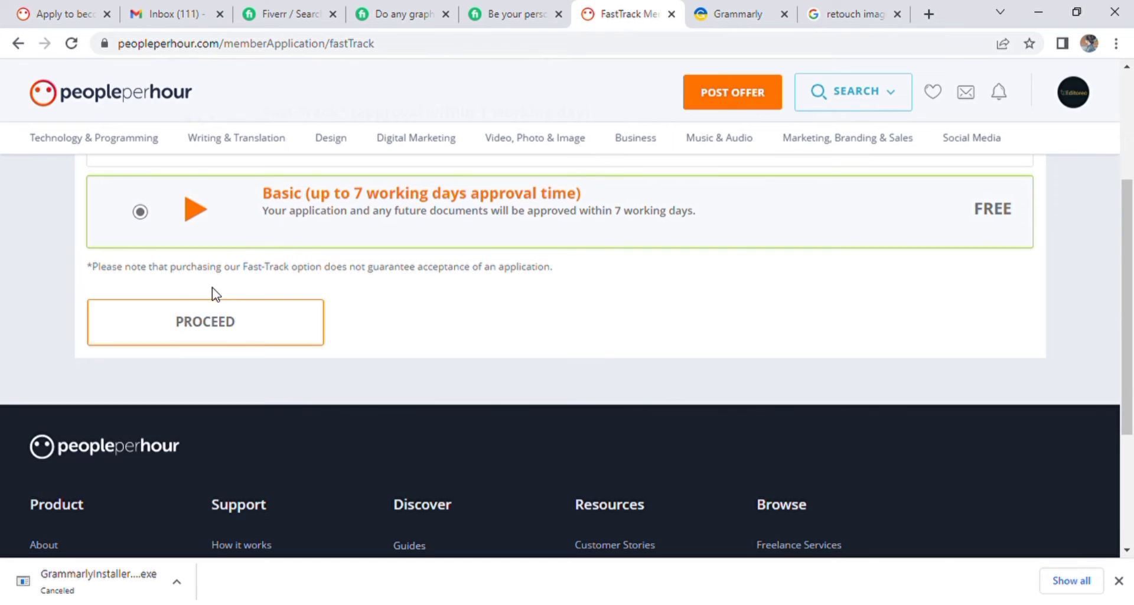
{"action": "left_click", "coordinate": [232, 345]}
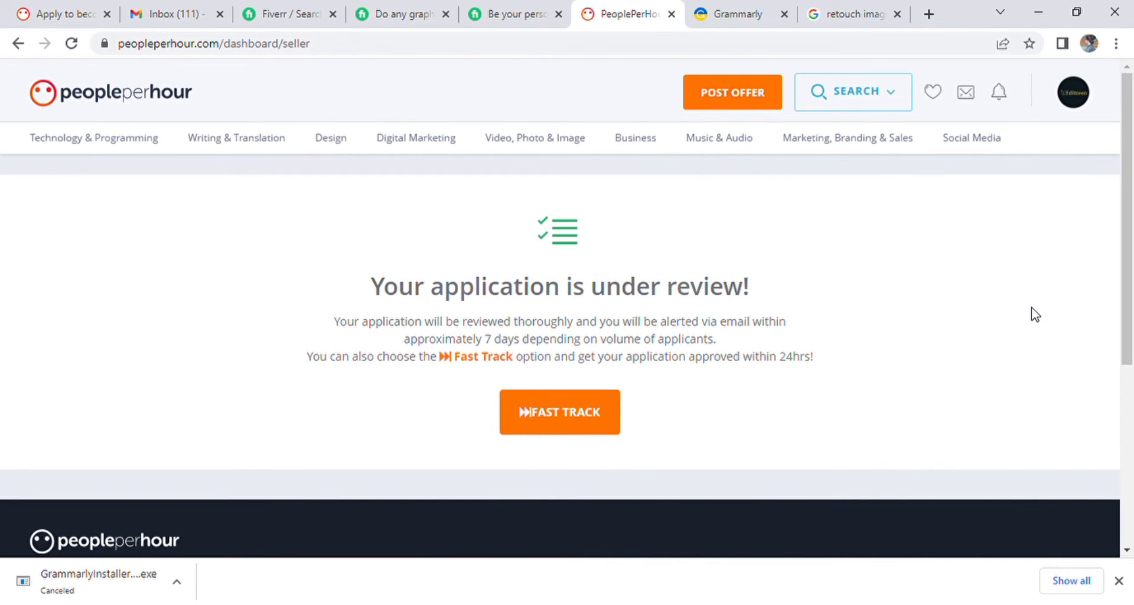
Scroll the application-under-review page down and back up.
{"action": "scroll", "coordinate": [1035, 314], "scroll_direction": "down", "scroll_amount": 2}
{"action": "scroll", "coordinate": [1035, 315], "scroll_direction": "up", "scroll_amount": 2}
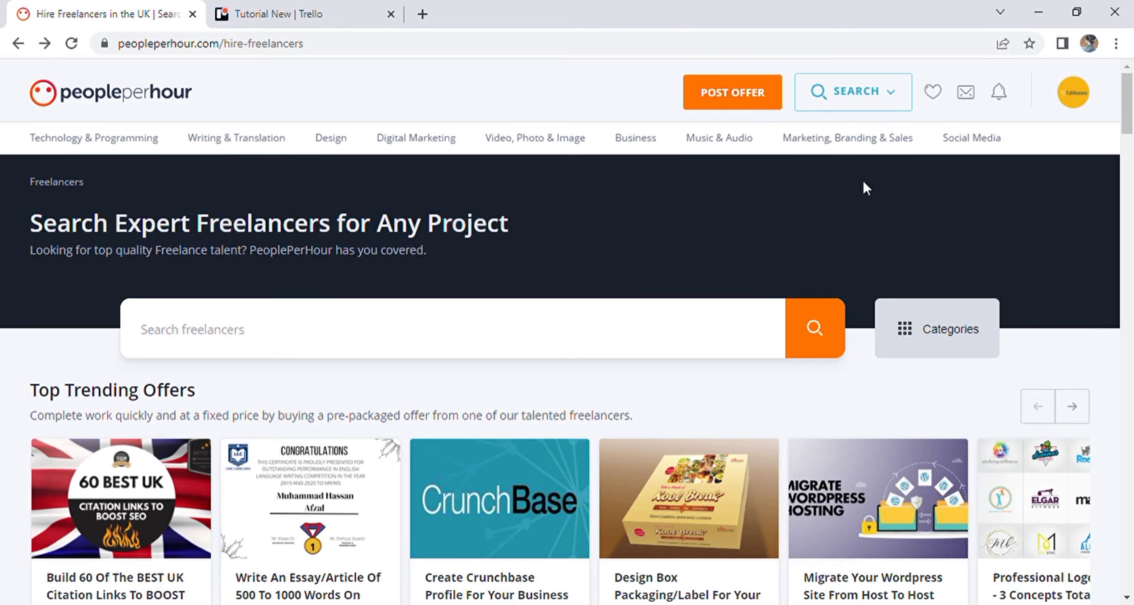
Search projects for 'Graphic Designing'.
{"action": "left_click", "coordinate": [884, 100]}
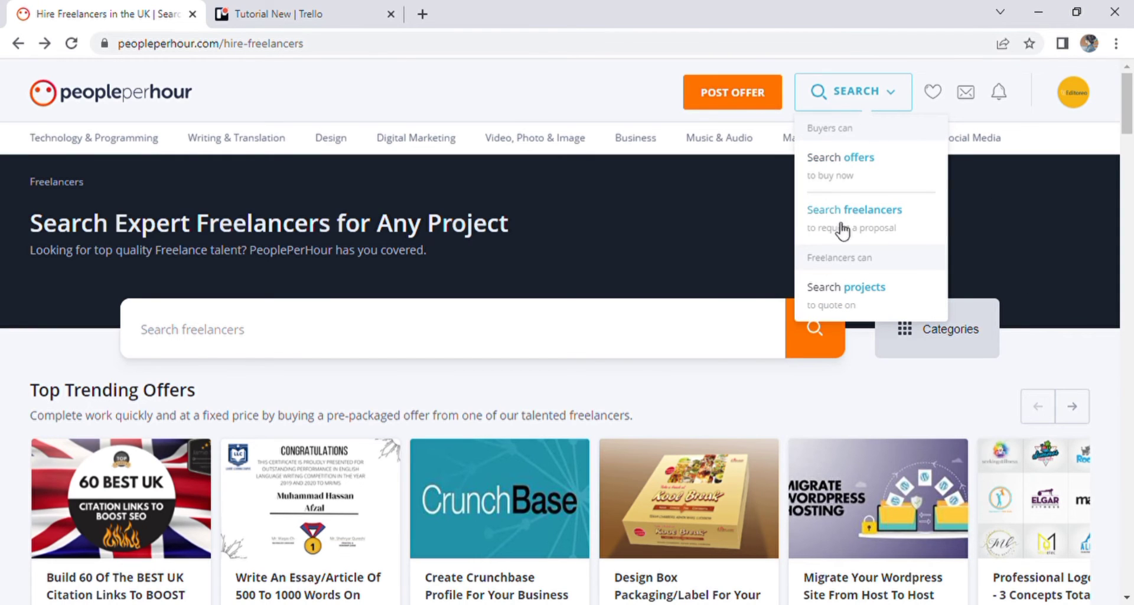
{"action": "left_click", "coordinate": [862, 289]}
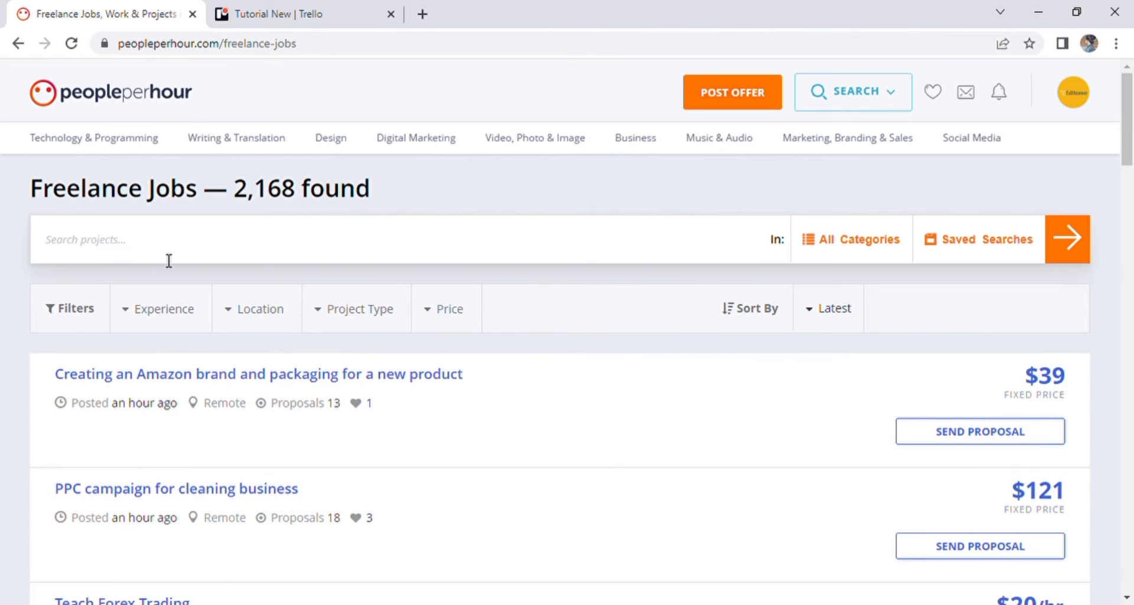
{"action": "left_click", "coordinate": [245, 238]}
{"action": "type", "text": "ing"}
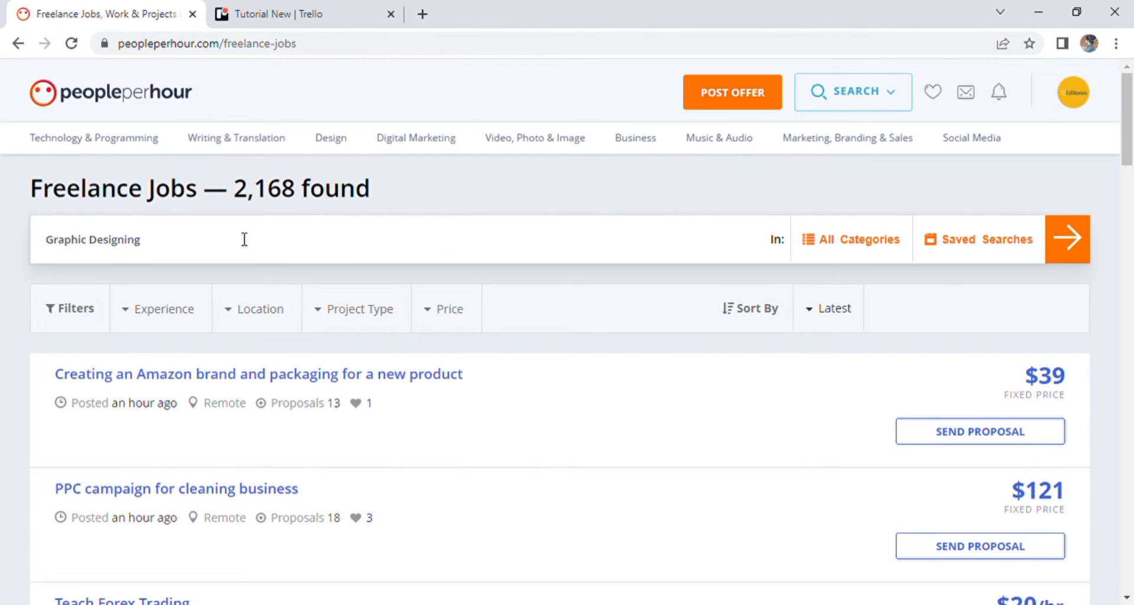
{"action": "key", "text": "Return"}
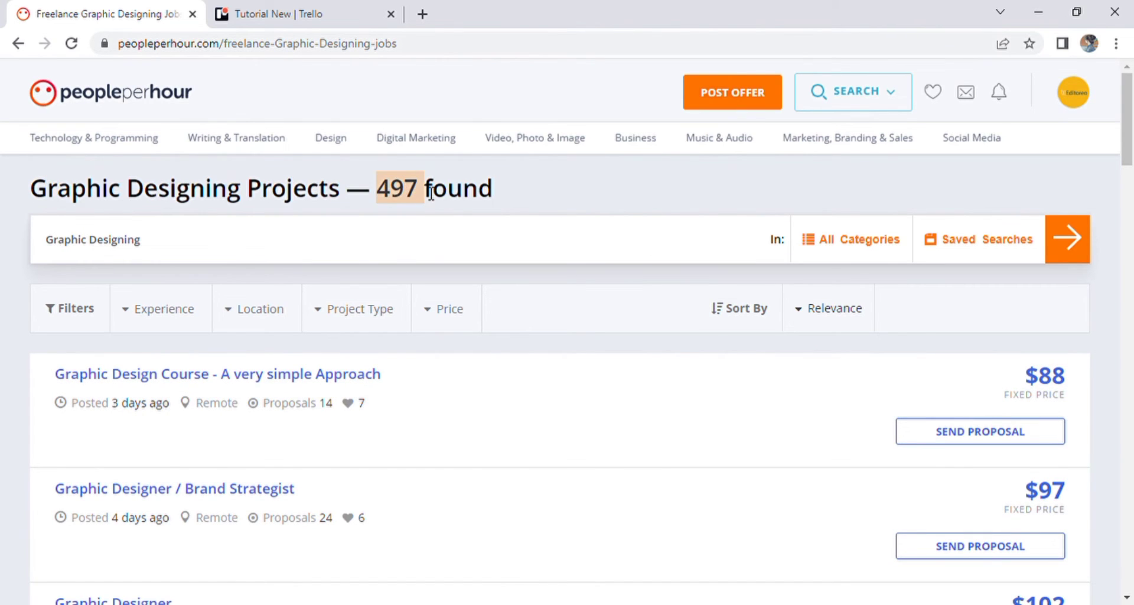
Scroll through the 497 Graphic Designing project results.
{"action": "scroll", "coordinate": [680, 271], "scroll_direction": "down", "scroll_amount": 4}
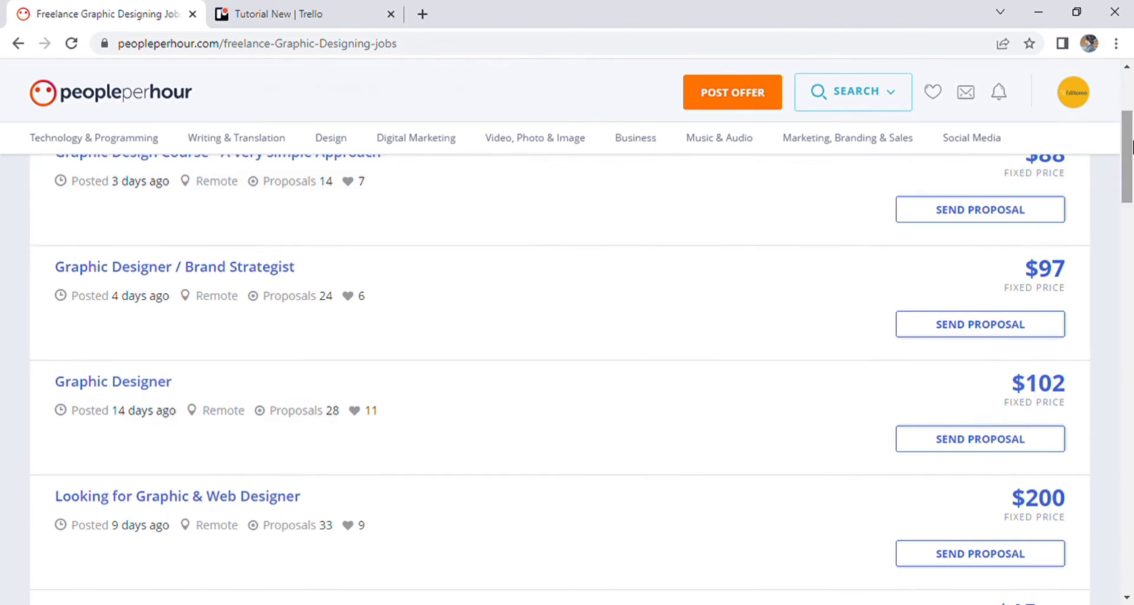
{"action": "scroll", "coordinate": [1131, 188], "scroll_direction": "down", "scroll_amount": 1}
{"action": "scroll", "coordinate": [1131, 189], "scroll_direction": "up", "scroll_amount": 2}
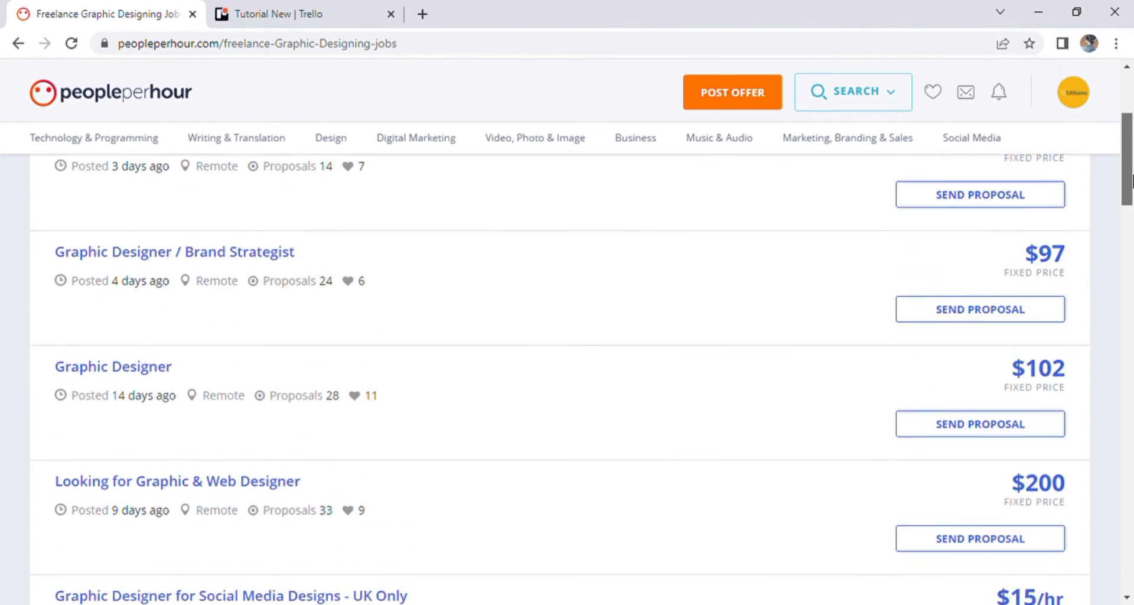
{"action": "scroll", "coordinate": [218, 419], "scroll_direction": "down", "scroll_amount": 2}
{"action": "scroll", "coordinate": [218, 418], "scroll_direction": "down", "scroll_amount": 5}
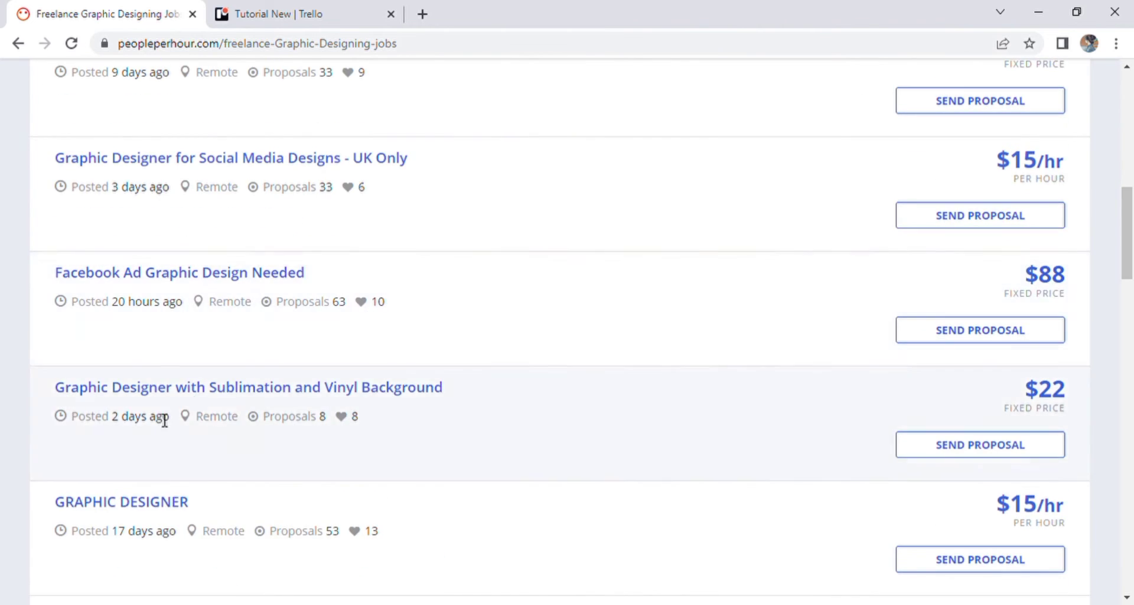
{"action": "mouse_move", "coordinate": [1131, 247]}
{"action": "left_mouse_down"}
{"action": "mouse_move", "coordinate": [1131, 278]}
{"action": "mouse_move", "coordinate": [1131, 151]}
{"action": "left_mouse_up"}
{"action": "left_click", "coordinate": [184, 218]}
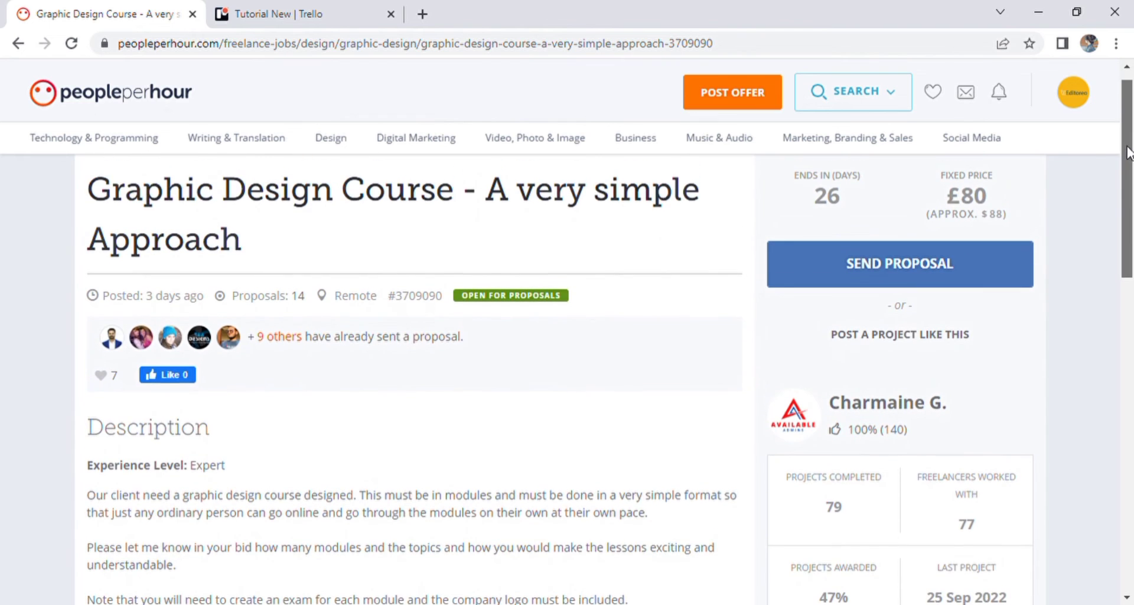
{"action": "left_click_drag", "start_coordinate": [89, 202], "coordinate": [253, 253]}
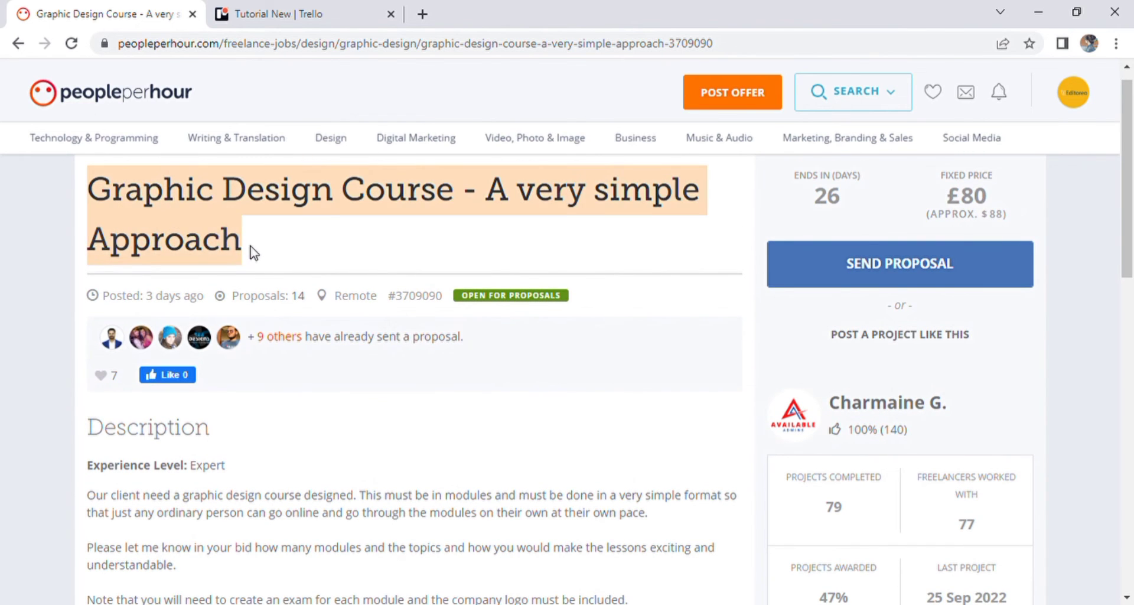
{"action": "left_click", "coordinate": [253, 253]}
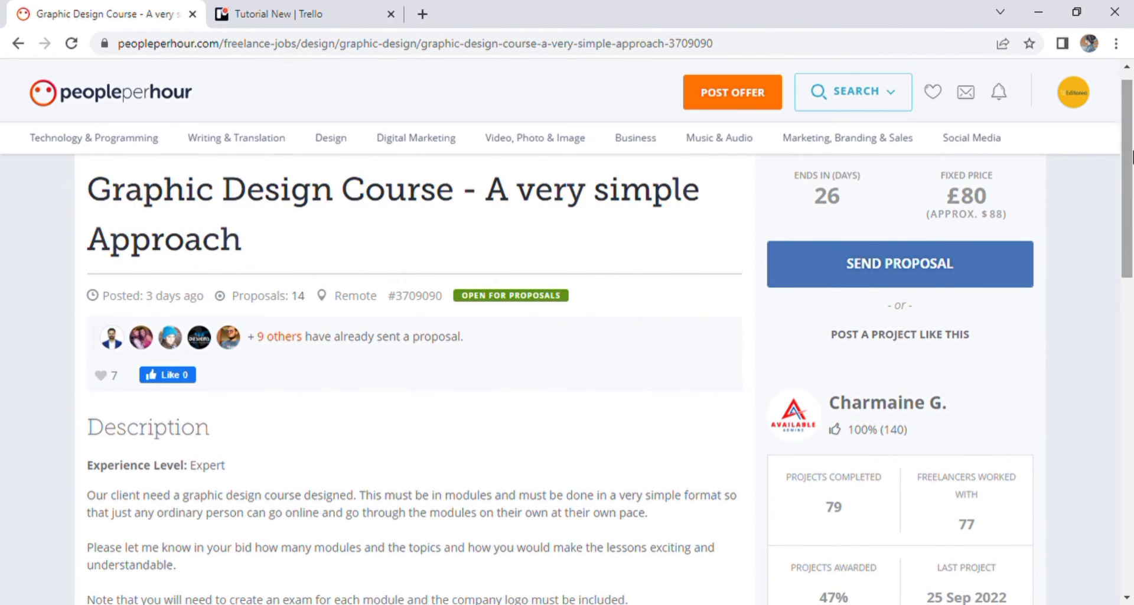
{"action": "left_click_drag", "start_coordinate": [1131, 158], "coordinate": [1131, 176]}
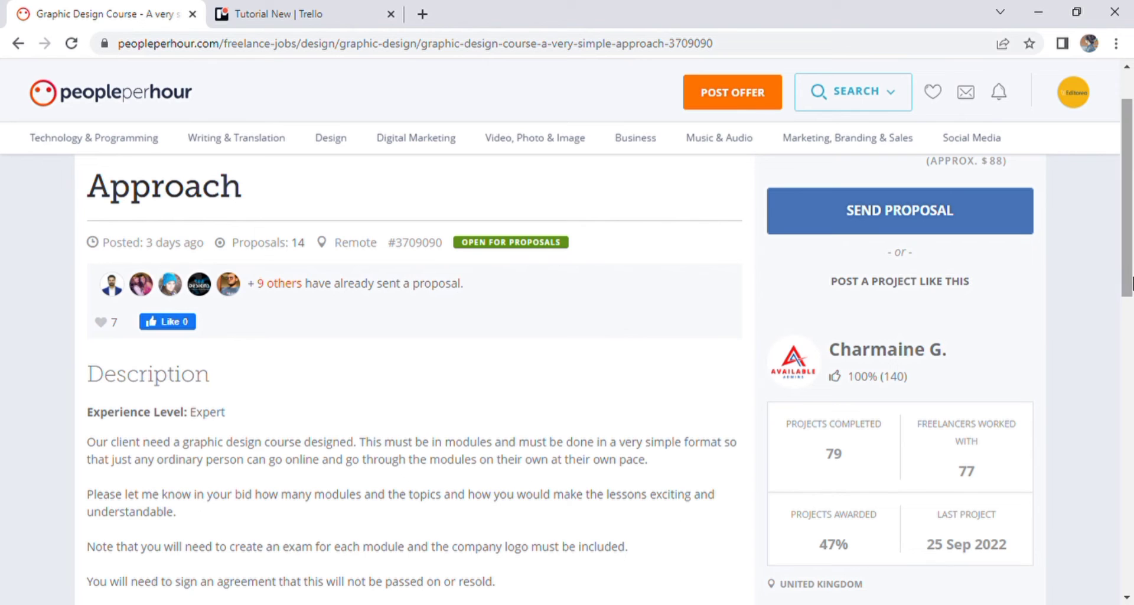
{"action": "scroll", "coordinate": [825, 442], "scroll_direction": "down", "scroll_amount": 3}
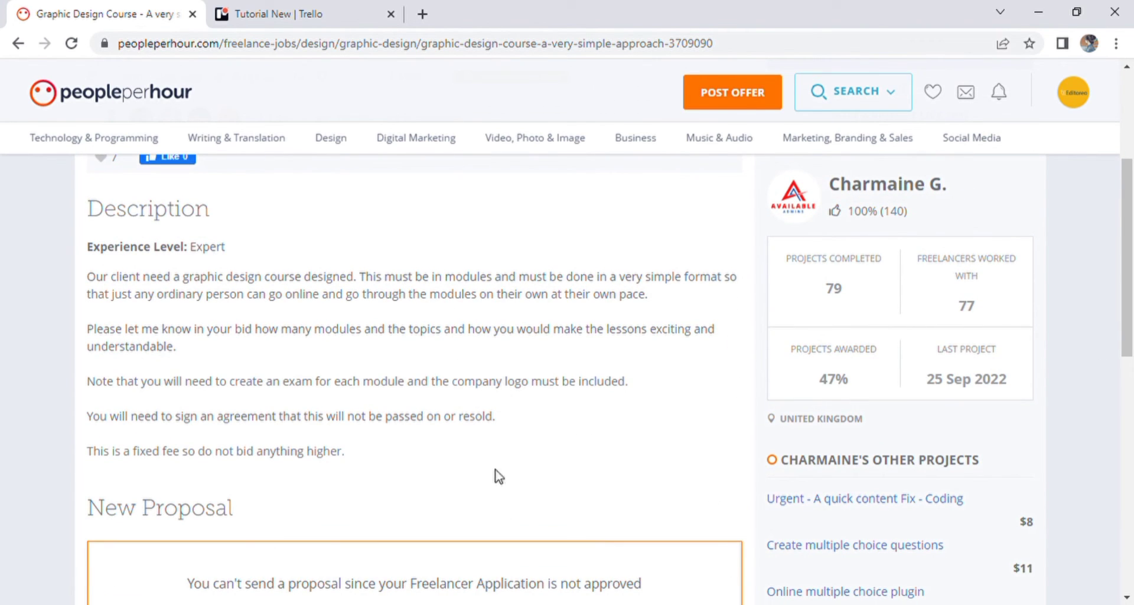
{"action": "scroll", "coordinate": [1128, 321], "scroll_direction": "down", "scroll_amount": 4}
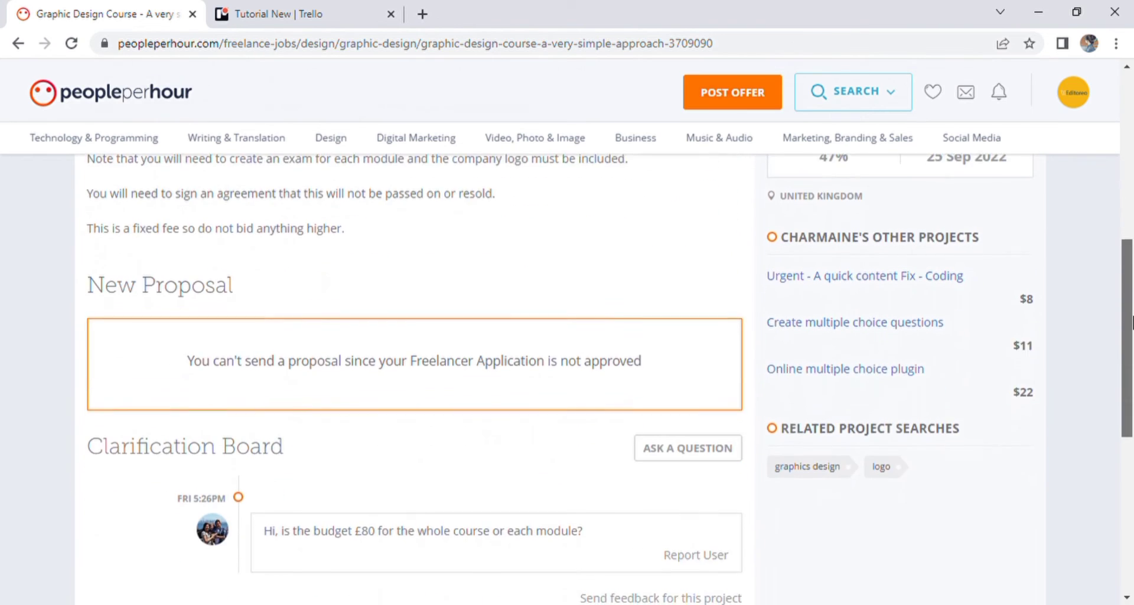
{"action": "scroll", "coordinate": [1132, 322], "scroll_direction": "down", "scroll_amount": 1}
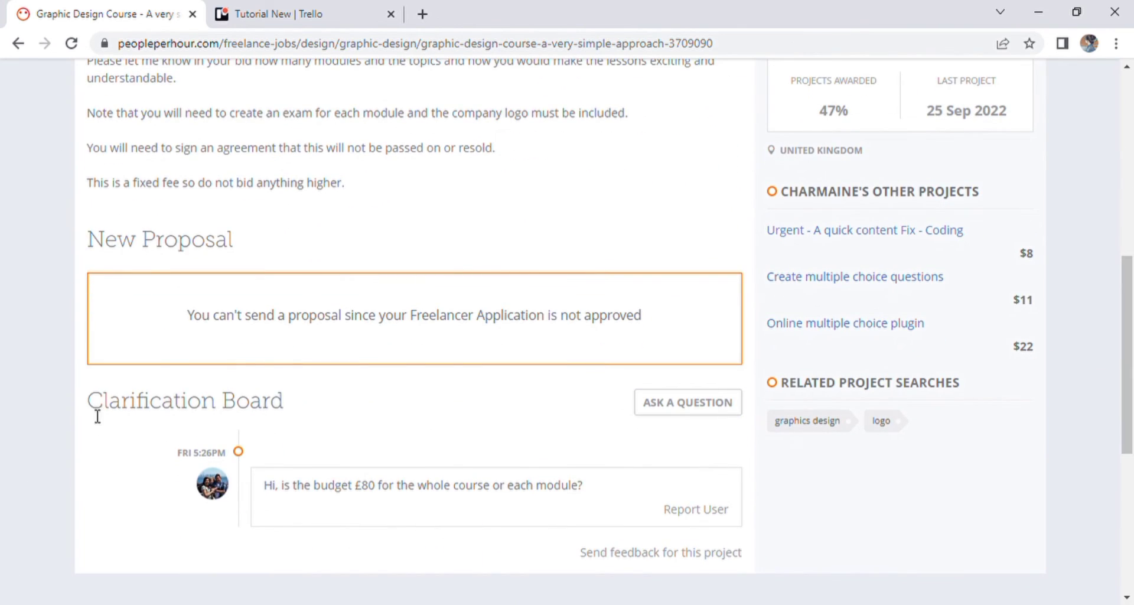
{"action": "left_click_drag", "start_coordinate": [97, 416], "coordinate": [297, 416]}
{"action": "left_click", "coordinate": [317, 423]}
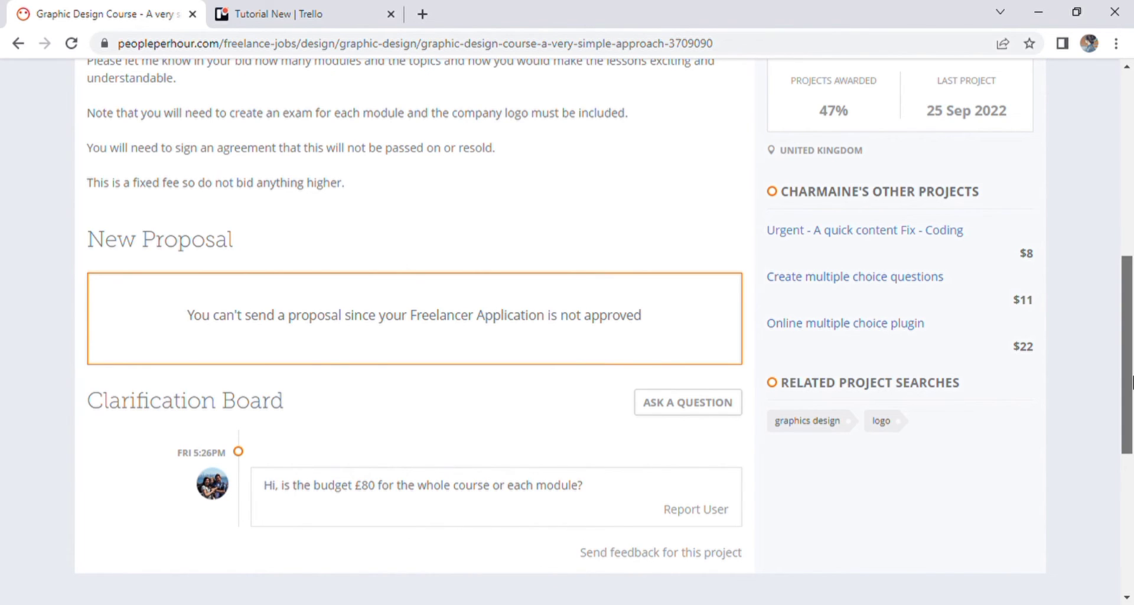
{"action": "left_click_drag", "start_coordinate": [1126, 354], "coordinate": [1126, 358]}
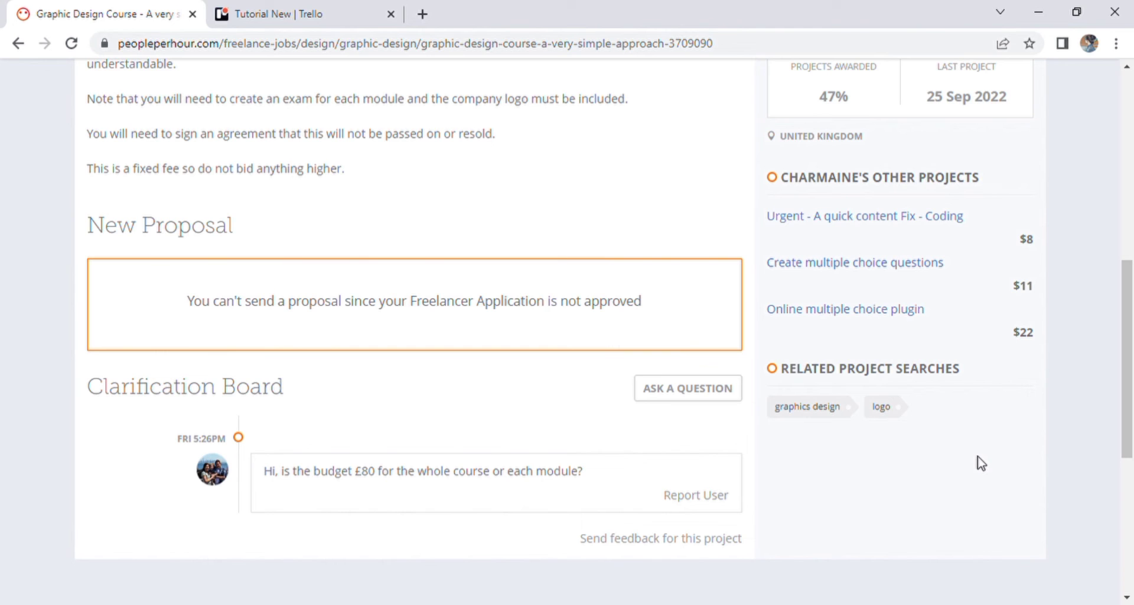
Go back and replace the project search with 'facebook'.
{"action": "left_click_drag", "start_coordinate": [1126, 358], "coordinate": [1126, 148]}
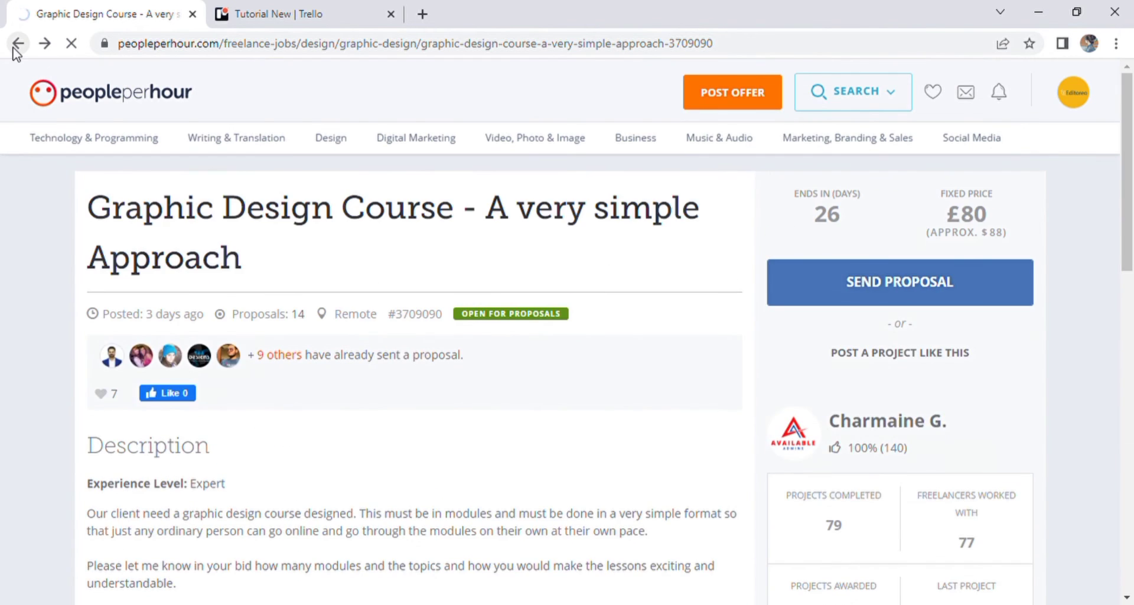
{"action": "left_click", "coordinate": [13, 49]}
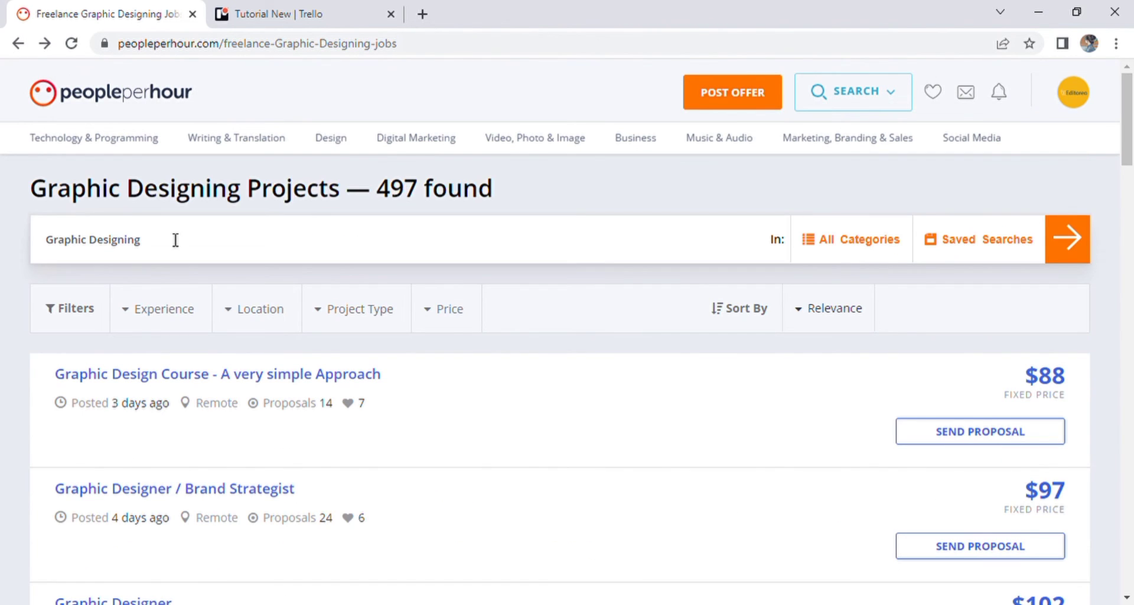
{"action": "left_click_drag", "start_coordinate": [174, 240], "coordinate": [3, 278]}
{"action": "type", "text": "facebook"}
{"action": "key", "text": "Return"}
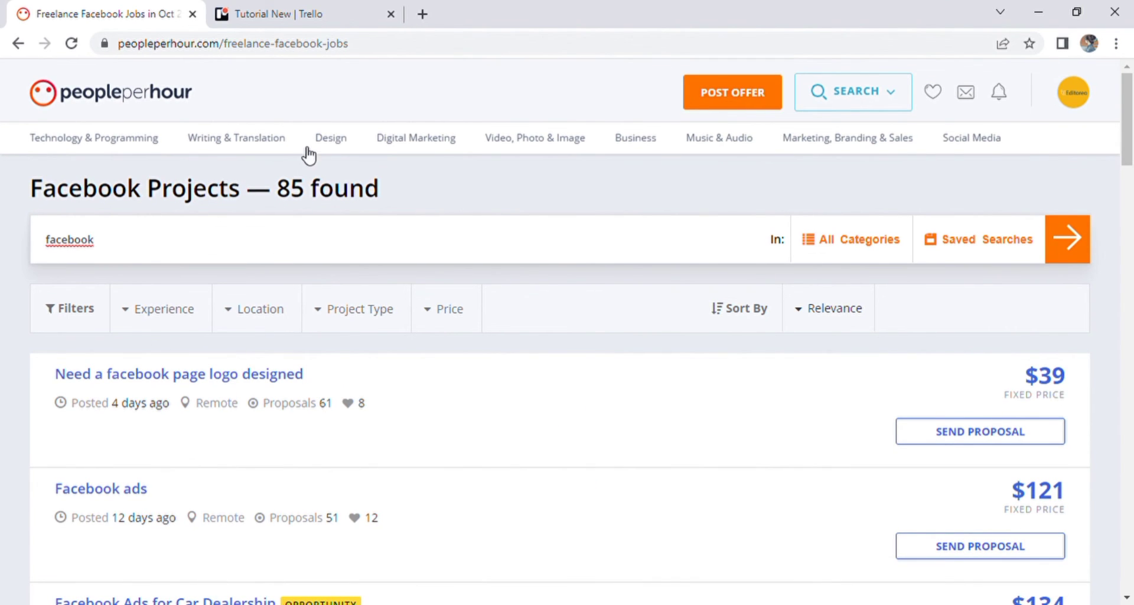
Open and read through the 'Need a facebook page logo designed' job.
{"action": "left_click", "coordinate": [150, 378]}
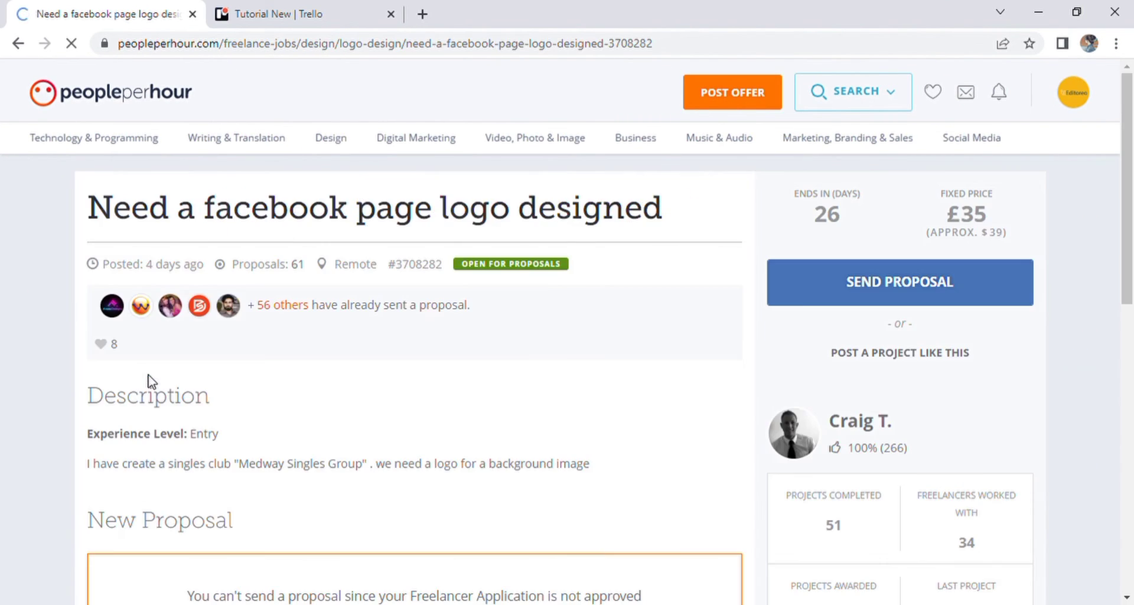
{"action": "scroll", "coordinate": [150, 381], "scroll_direction": "down", "scroll_amount": 2}
{"action": "scroll", "coordinate": [463, 271], "scroll_direction": "down", "scroll_amount": 1}
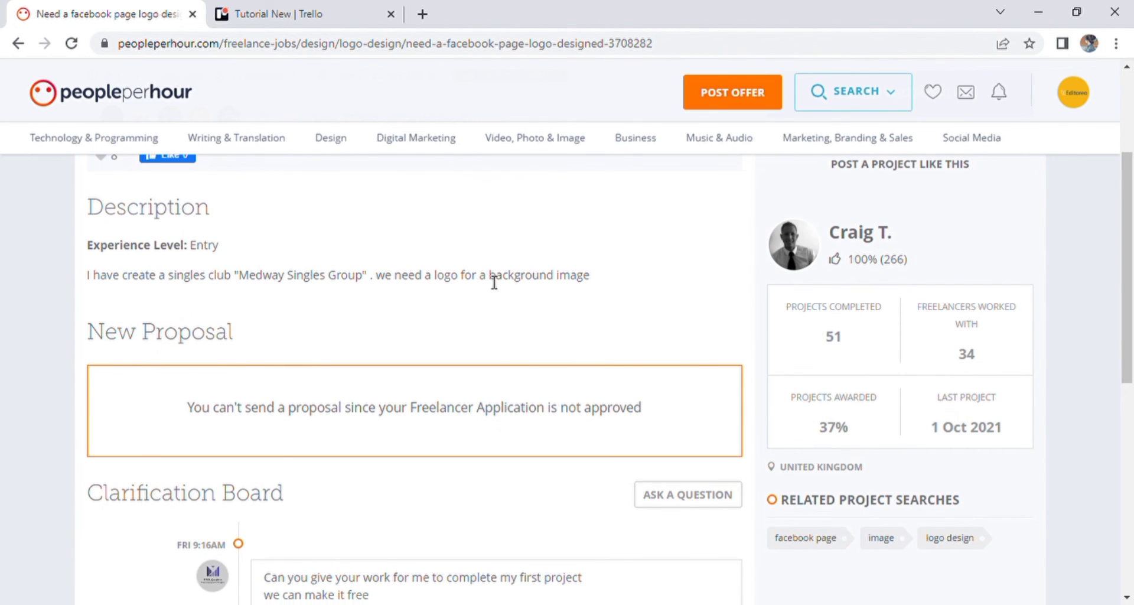
{"action": "left_click_drag", "start_coordinate": [94, 501], "coordinate": [304, 502]}
{"action": "left_click", "coordinate": [319, 502]}
{"action": "scroll", "coordinate": [512, 579], "scroll_direction": "up", "scroll_amount": 3}
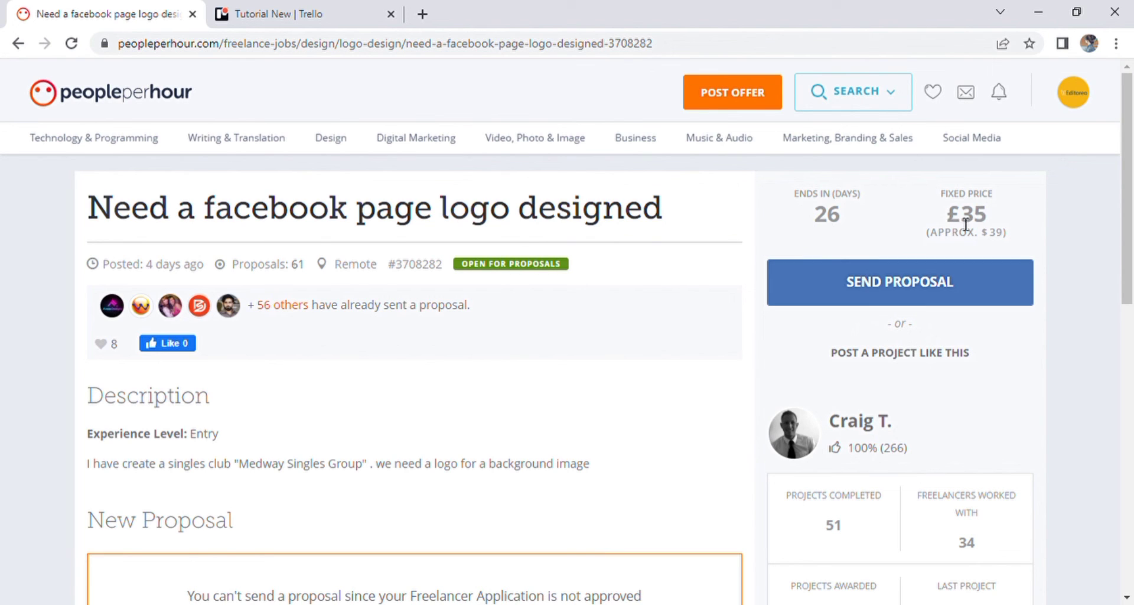
Return to the 85 facebook results and check the Experience, Location and Price filters.
{"action": "left_click", "coordinate": [18, 43]}
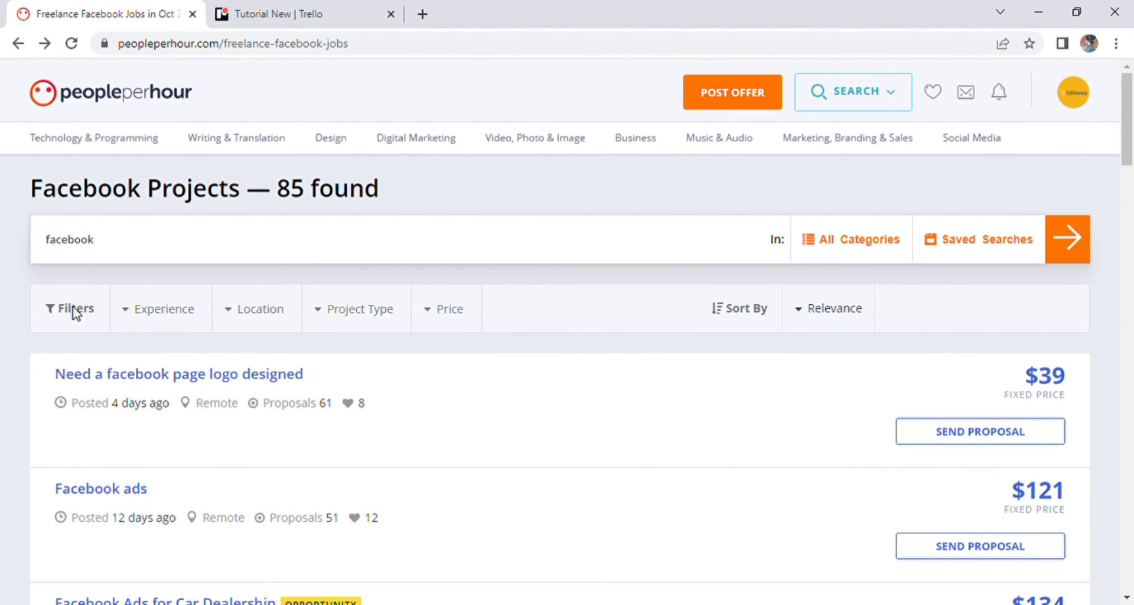
{"action": "left_click", "coordinate": [137, 309]}
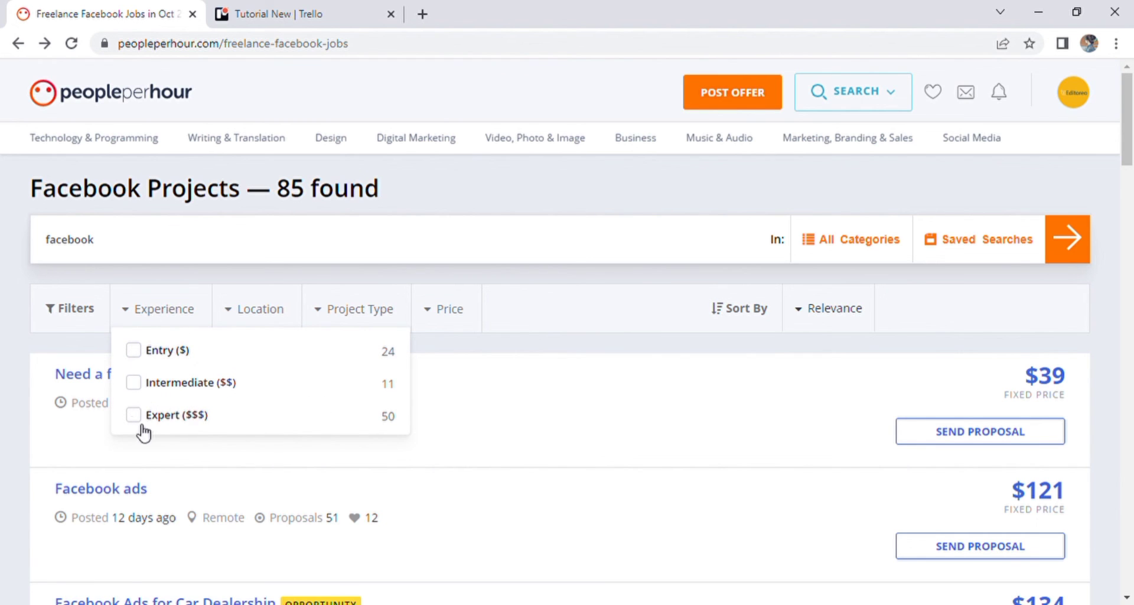
{"action": "left_click", "coordinate": [227, 319]}
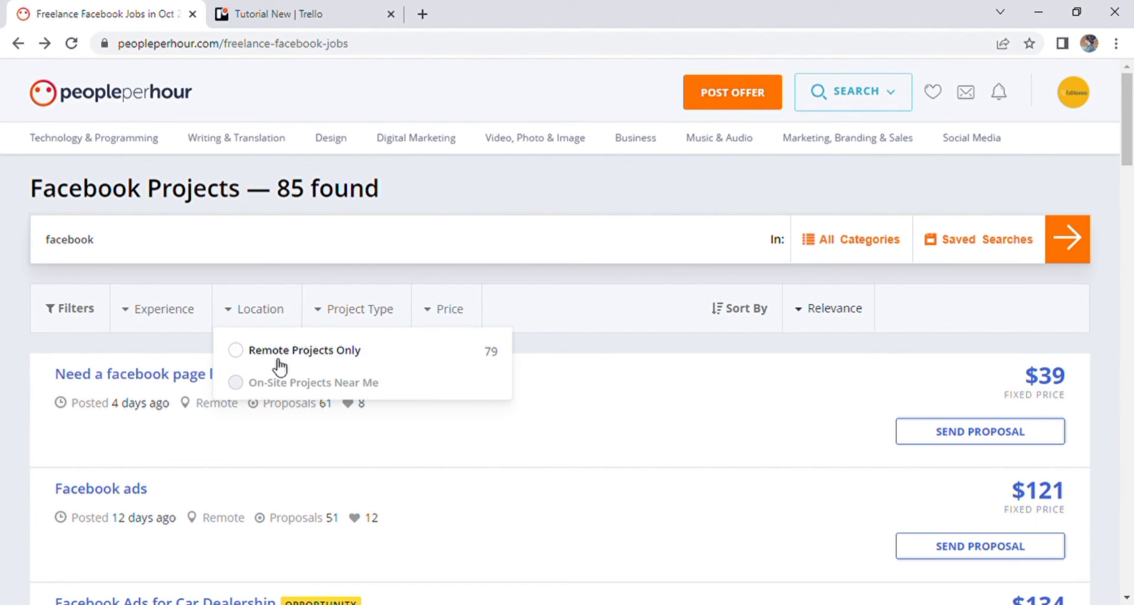
{"action": "left_click", "coordinate": [431, 324]}
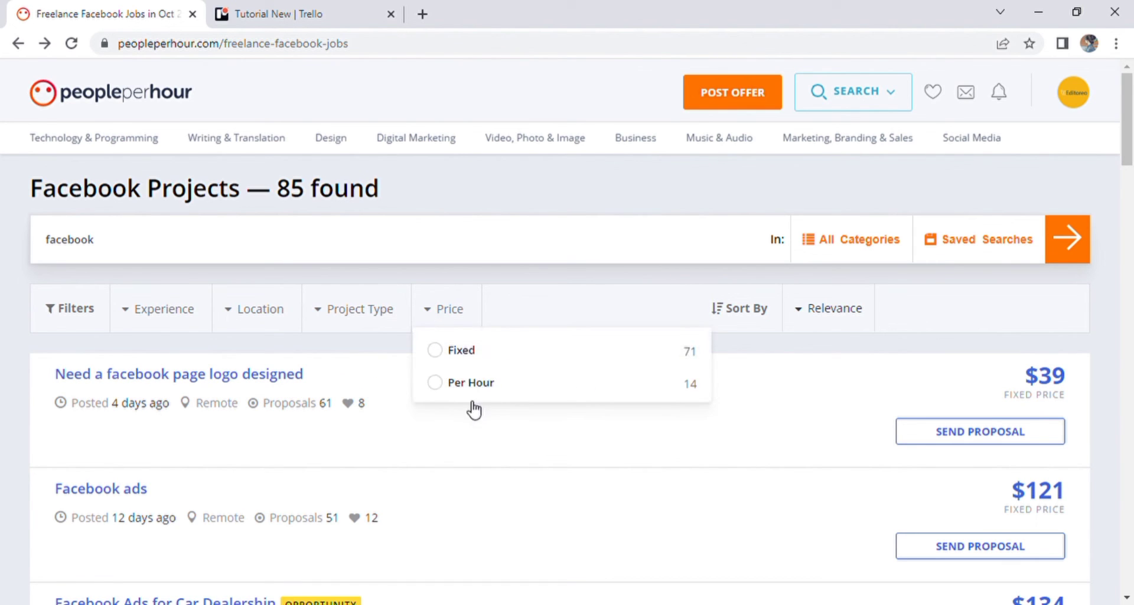